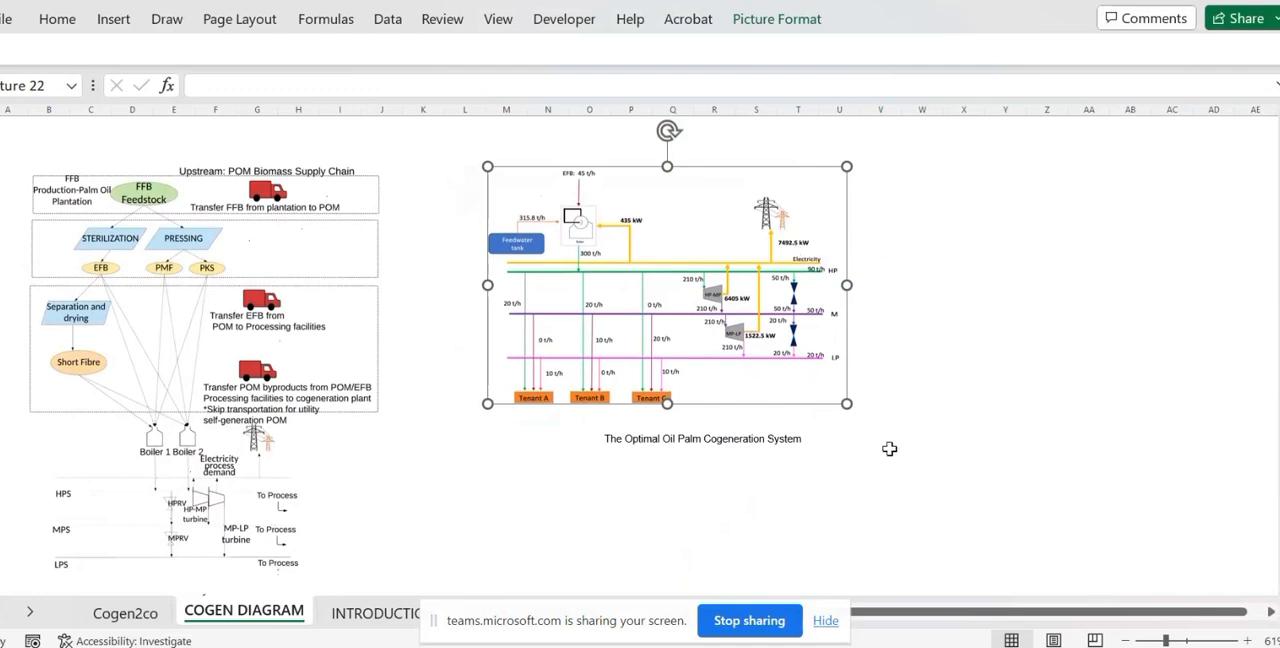
Open the INTRODUCTION worksheet and read the calculator's purpose, macro reminder and description of its sections.
{"action": "left_click", "coordinate": [825, 624]}
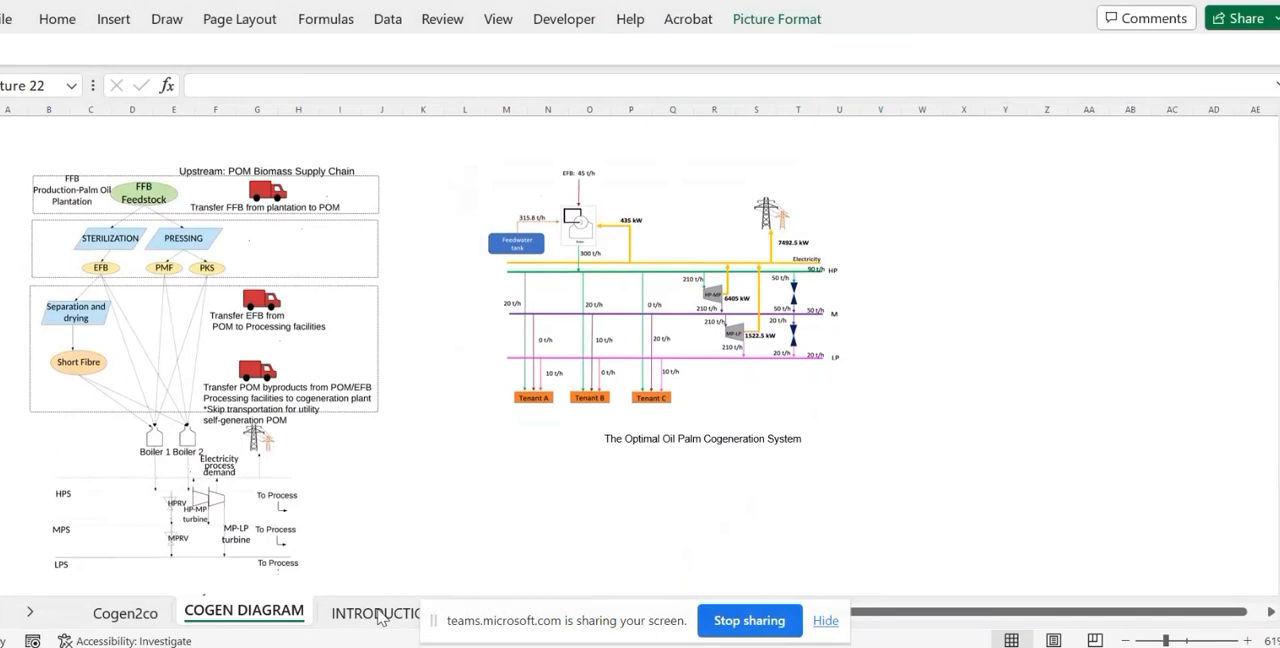
{"action": "left_click", "coordinate": [825, 622]}
{"action": "left_click", "coordinate": [386, 614]}
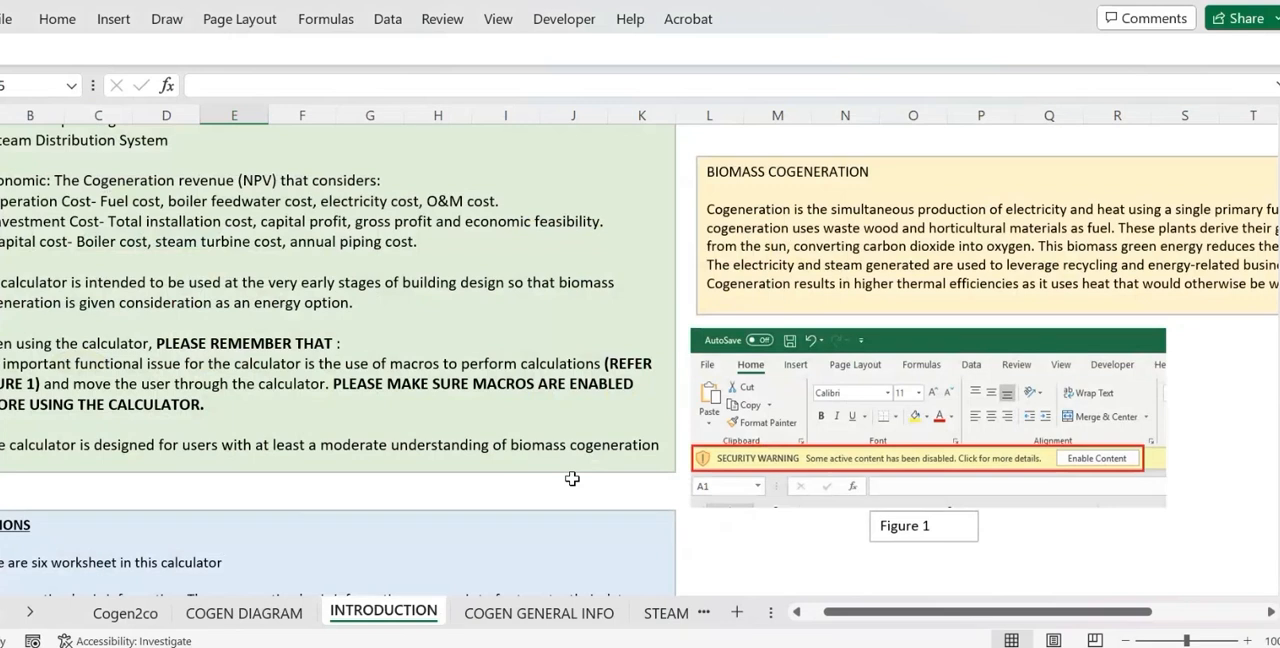
{"action": "scroll", "coordinate": [572, 479], "scroll_direction": "up", "scroll_amount": 1}
{"action": "scroll", "coordinate": [572, 479], "scroll_direction": "left", "scroll_amount": 1}
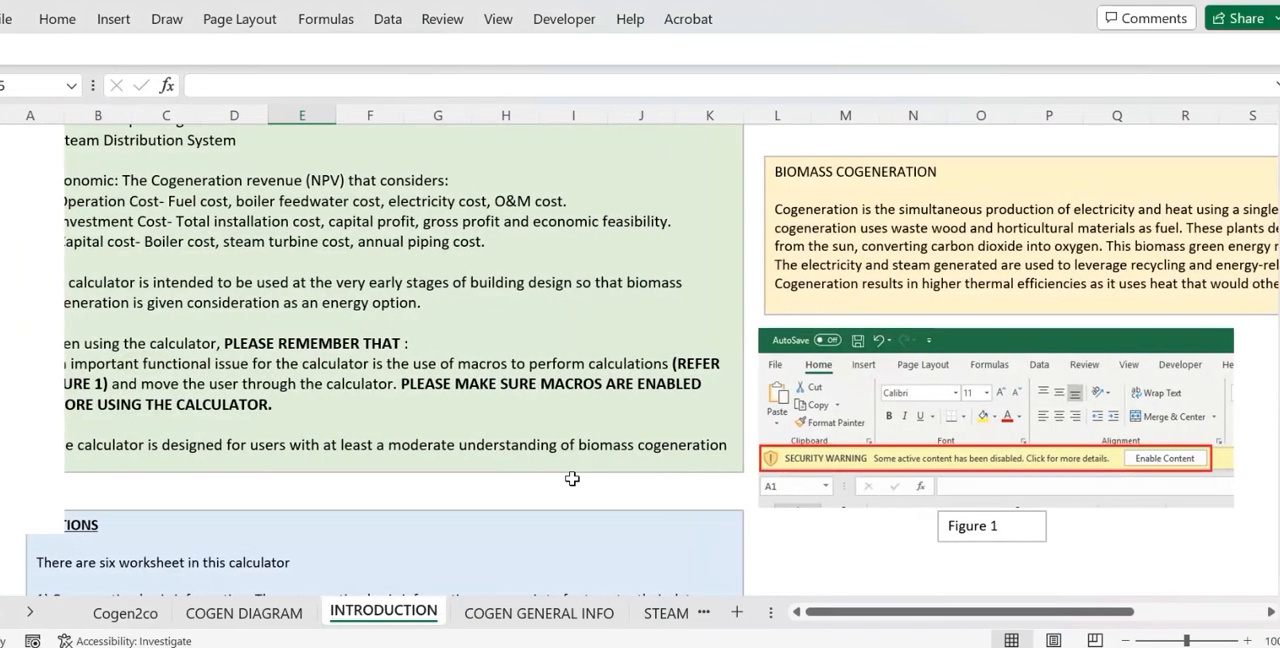
{"action": "left_click", "coordinate": [412, 358]}
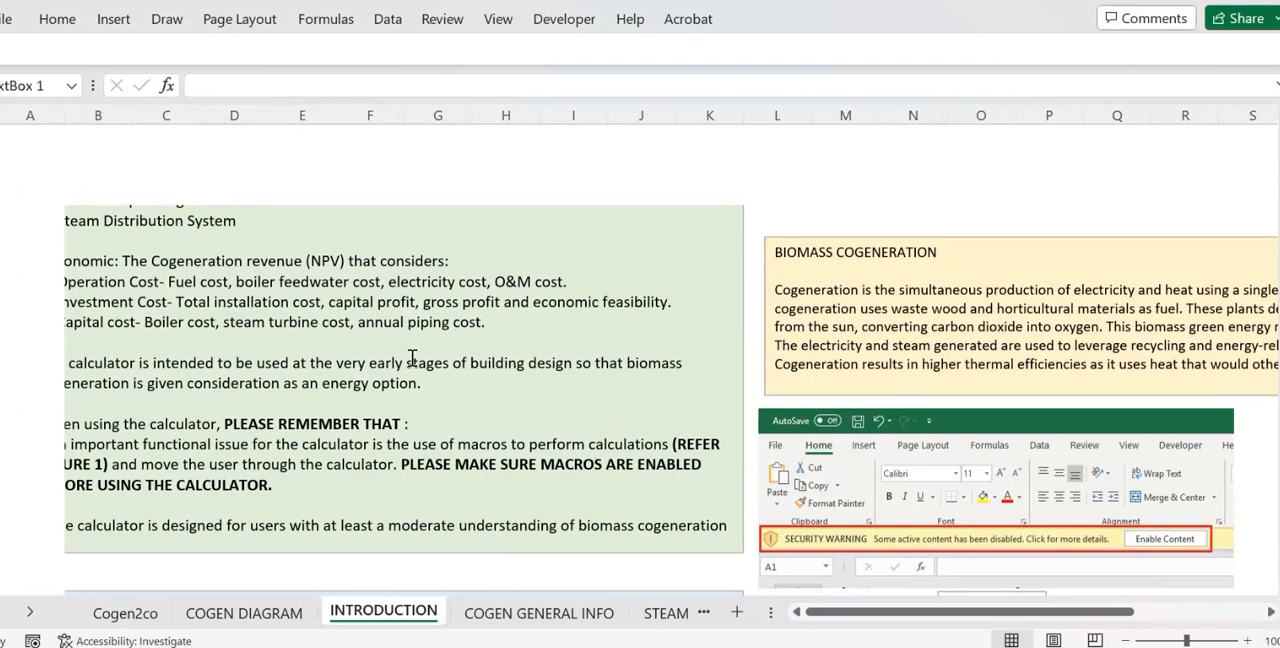
{"action": "scroll", "coordinate": [412, 358], "scroll_direction": "up", "scroll_amount": 1}
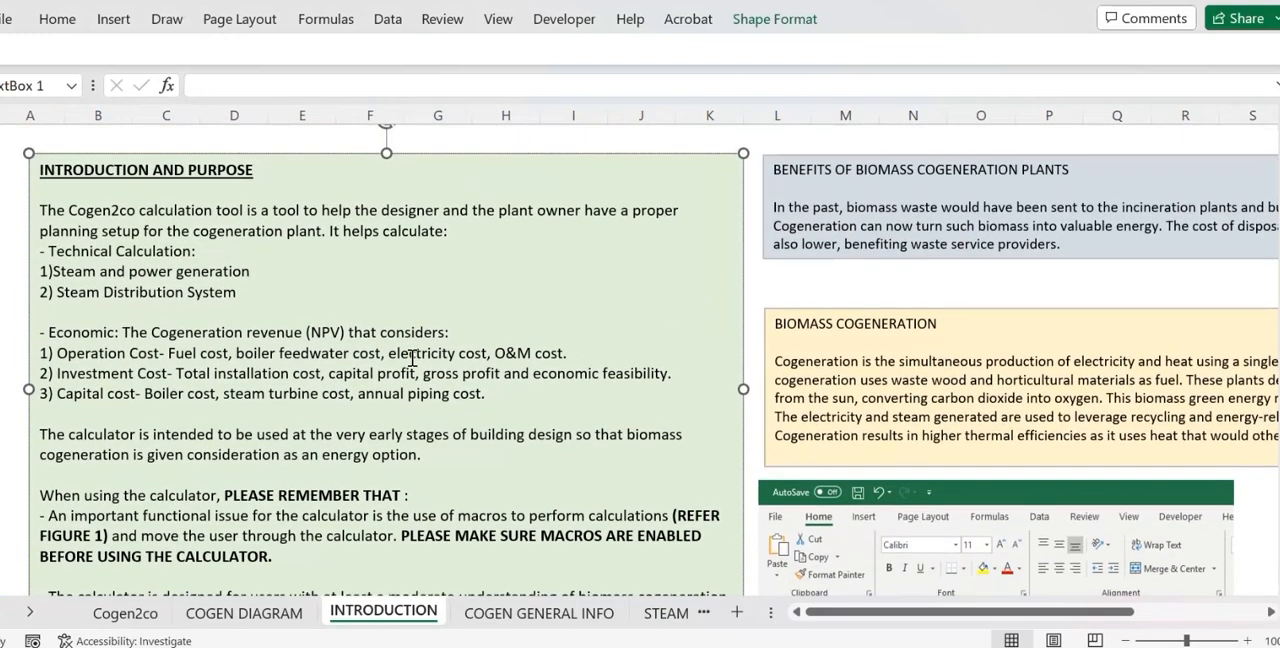
{"action": "scroll", "coordinate": [412, 358], "scroll_direction": "down", "scroll_amount": 1}
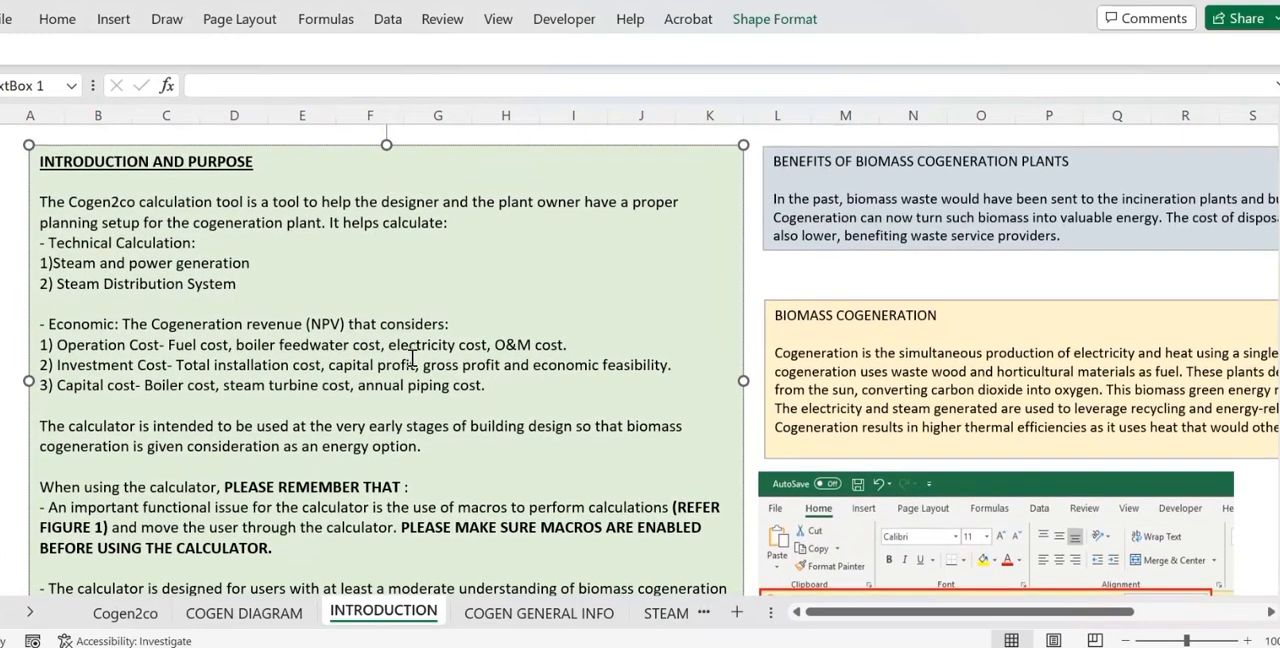
{"action": "scroll", "coordinate": [412, 358], "scroll_direction": "down", "scroll_amount": 1}
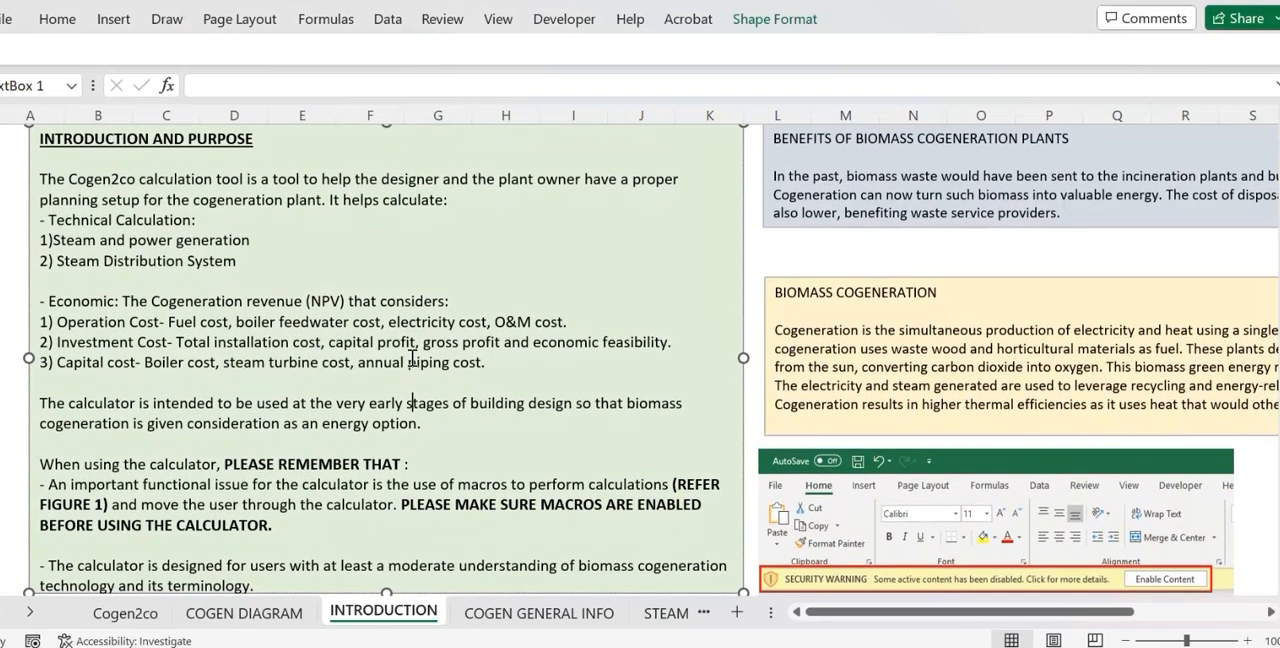
{"action": "scroll", "coordinate": [412, 358], "scroll_direction": "down", "scroll_amount": 2}
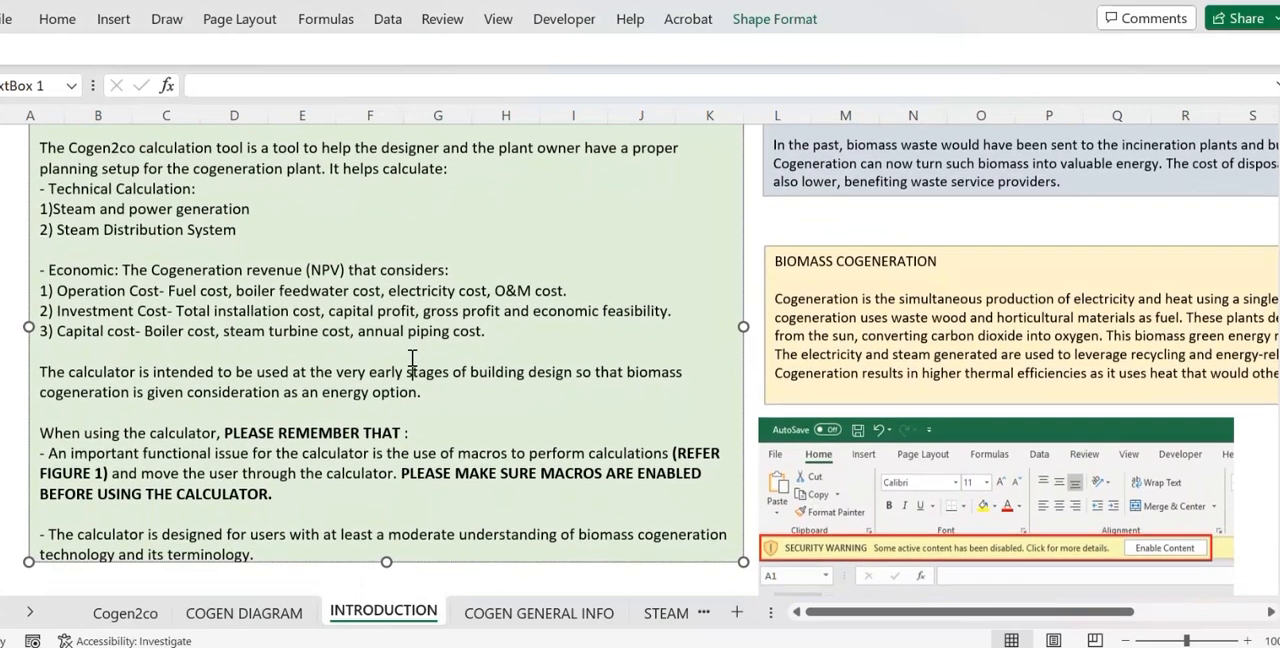
{"action": "scroll", "coordinate": [412, 358], "scroll_direction": "down", "scroll_amount": 1}
{"action": "scroll", "coordinate": [412, 358], "scroll_direction": "down", "scroll_amount": 8}
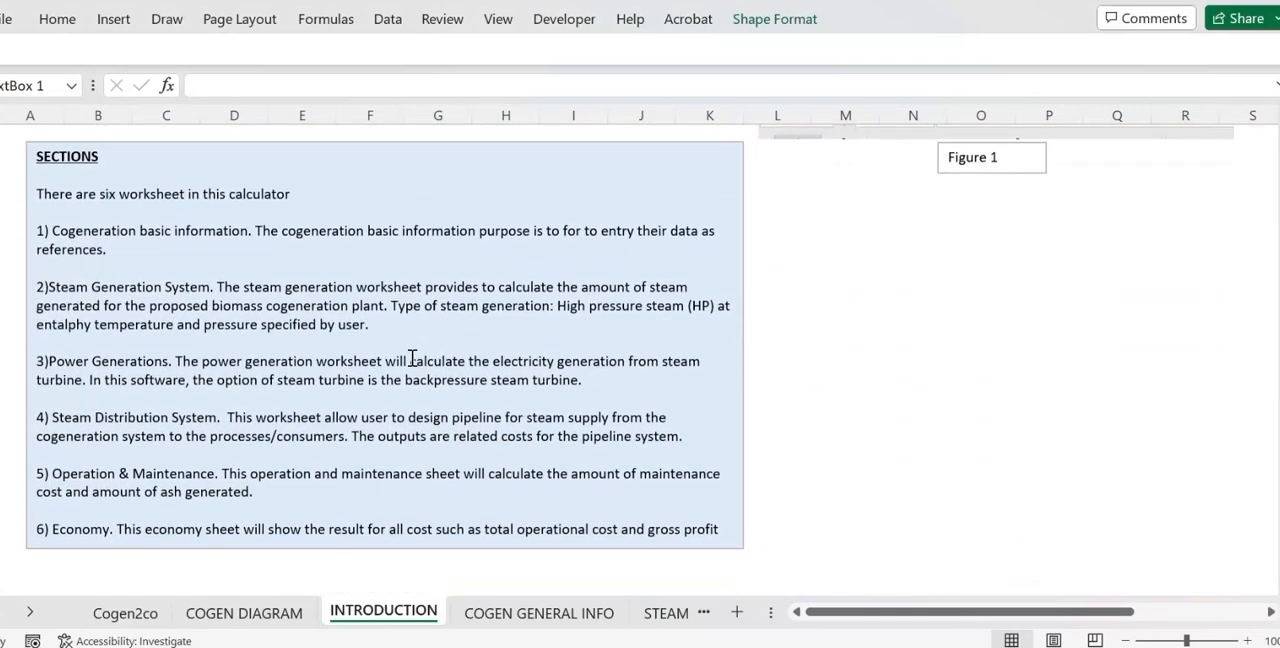
{"action": "scroll", "coordinate": [412, 358], "scroll_direction": "up", "scroll_amount": 1}
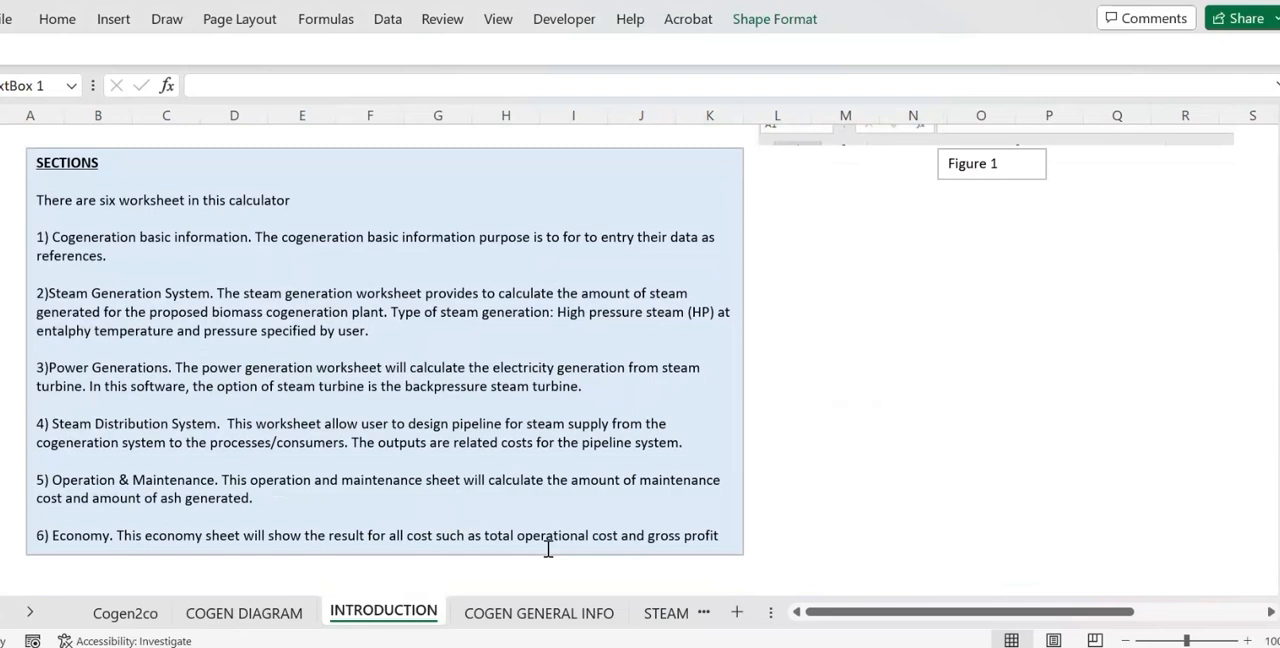
Switch to the COGEN GENERAL INFO worksheet and open its boiler data entry form.
{"action": "left_click", "coordinate": [568, 614]}
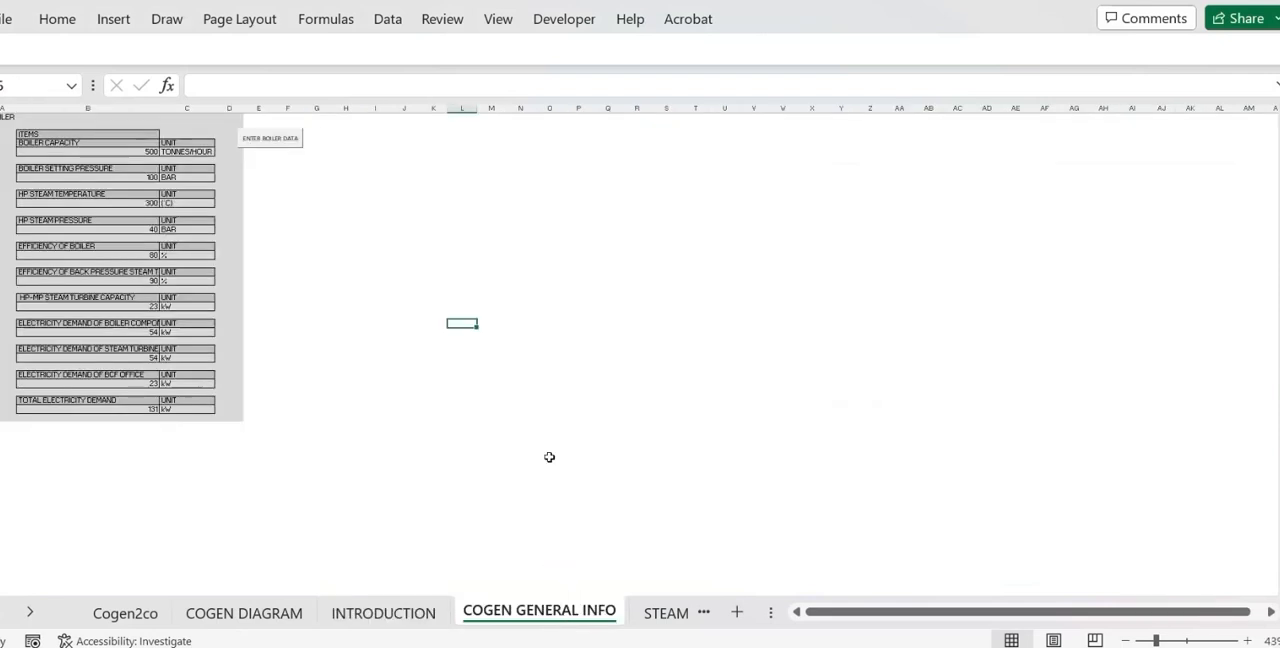
{"action": "scroll", "coordinate": [549, 457], "scroll_direction": "up", "scroll_amount": 3, "text": "ctrl"}
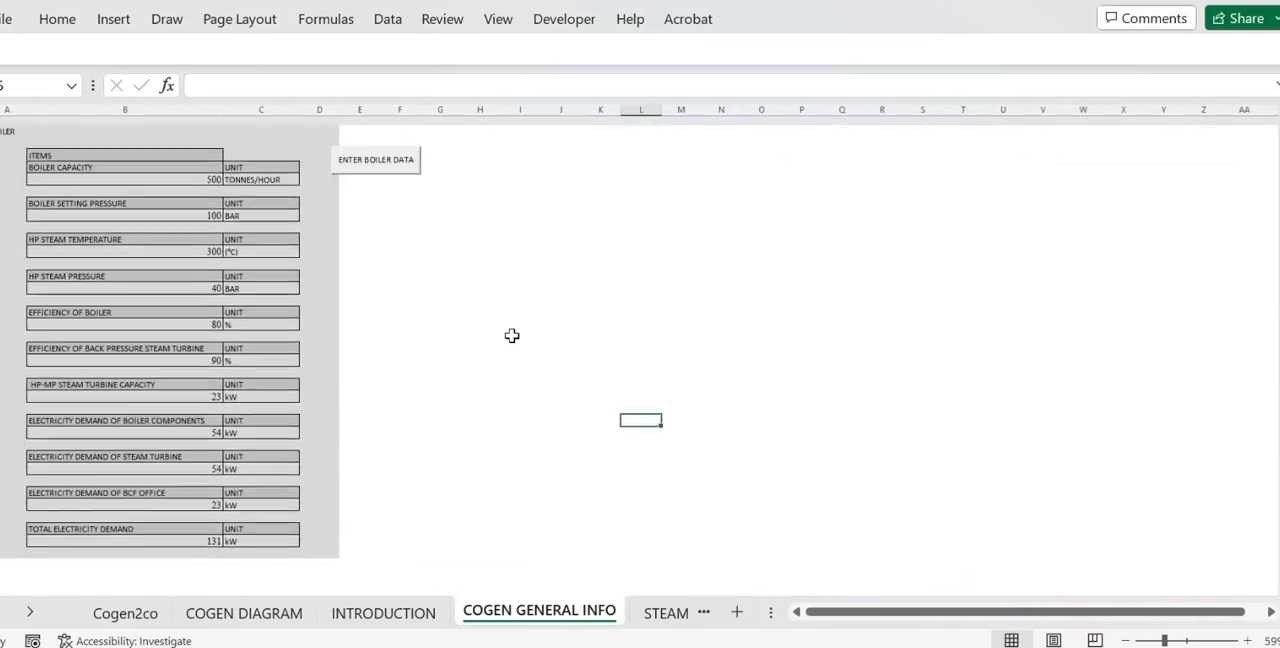
{"action": "scroll", "coordinate": [511, 335], "scroll_direction": "down", "scroll_amount": 1}
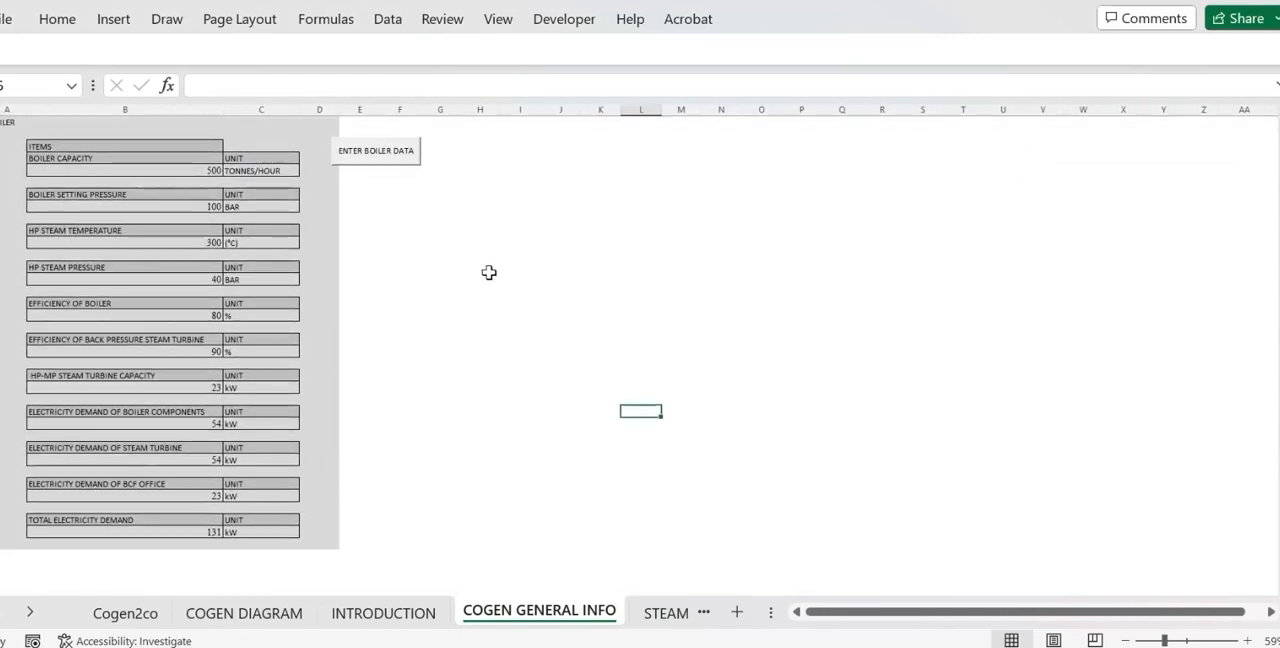
{"action": "left_click", "coordinate": [407, 163]}
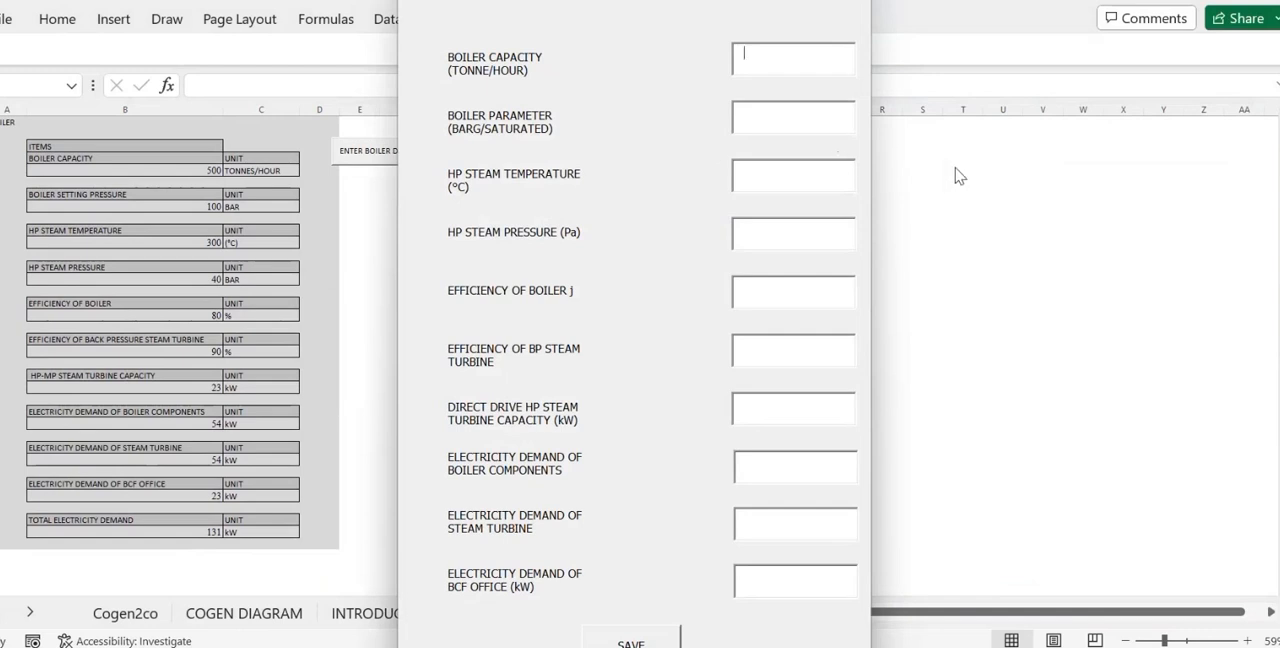
Enter a boiler capacity of 300 tonne/hour, a boiler parameter of 30 and an HP steam temperature of 240 °C.
{"action": "type", "text": "300"}
{"action": "left_click", "coordinate": [774, 121]}
{"action": "type", "text": "3030"}
{"action": "key", "text": "BackSpace"}
{"action": "key", "text": "BackSpace"}
{"action": "type", "text": "240"}
Set the HP steam pressure to 30, the boiler efficiency to 85 and the BP steam turbine efficiency to 90.
{"action": "left_click", "coordinate": [778, 241]}
{"action": "type", "text": "30"}
{"action": "left_click", "coordinate": [782, 292]}
{"action": "type", "text": "890"}
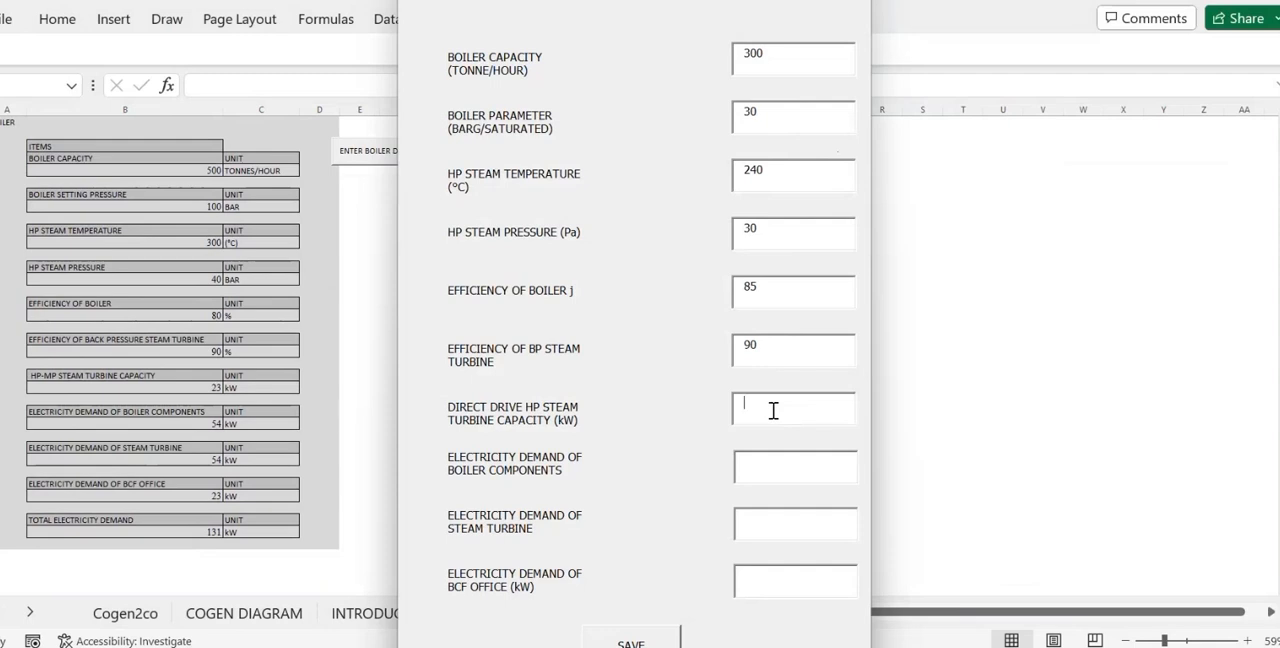
Enter 1000 kW turbine capacity and electricity demands of 450 for boiler components, 400 for steam turbine and 300 for BCF office, and save the boiler data.
{"action": "type", "text": "1000"}
{"action": "left_click", "coordinate": [763, 470]}
{"action": "type", "text": "45"}
{"action": "type", "text": "0"}
{"action": "type", "text": "400"}
{"action": "left_click", "coordinate": [763, 576]}
{"action": "type", "text": "300"}
{"action": "left_click", "coordinate": [631, 643]}
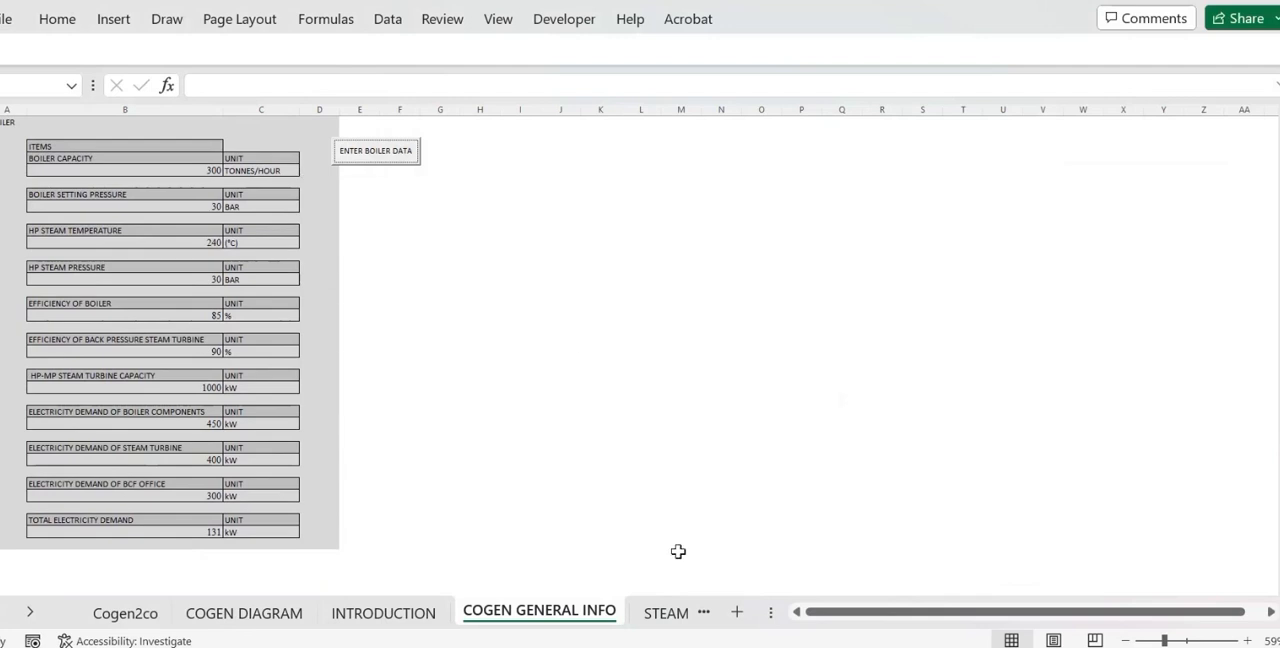
In the STEAM GENERATION worksheet's data form, choose Empty Fruit Bunch (EFB) as fuel and set the fuel amount to 45 ton/hr.
{"action": "left_click", "coordinate": [664, 613]}
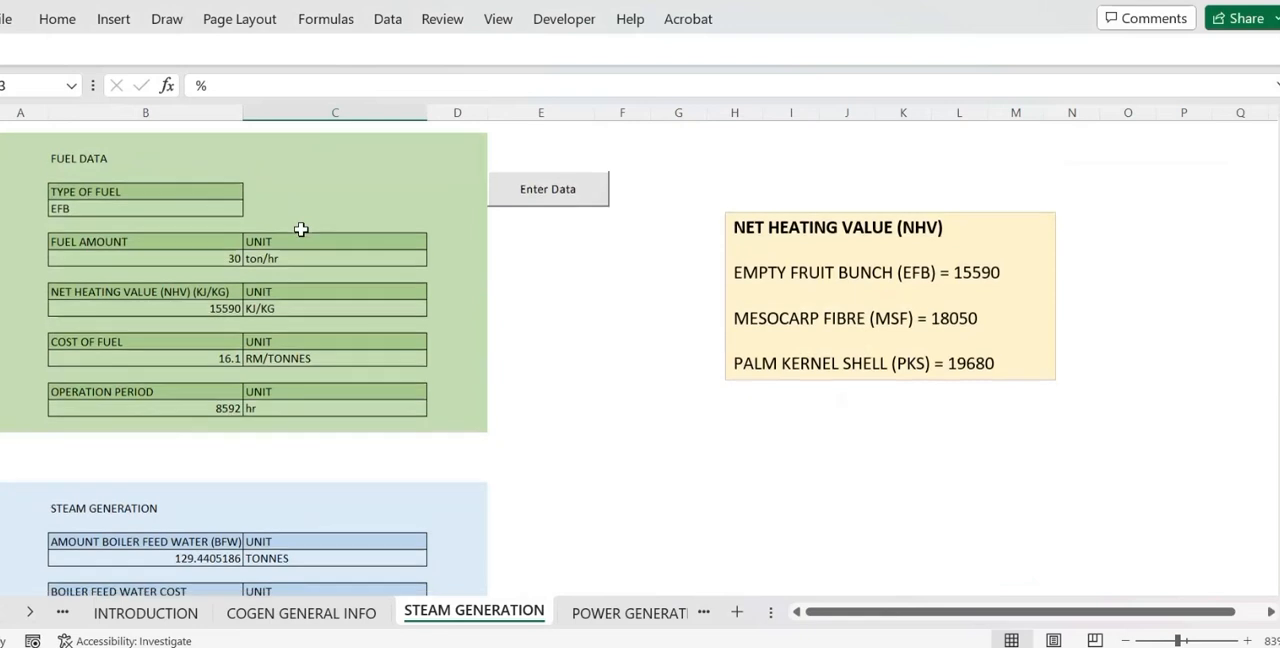
{"action": "scroll", "coordinate": [300, 229], "scroll_direction": "down", "scroll_amount": 4}
{"action": "scroll", "coordinate": [240, 325], "scroll_direction": "down", "scroll_amount": 1}
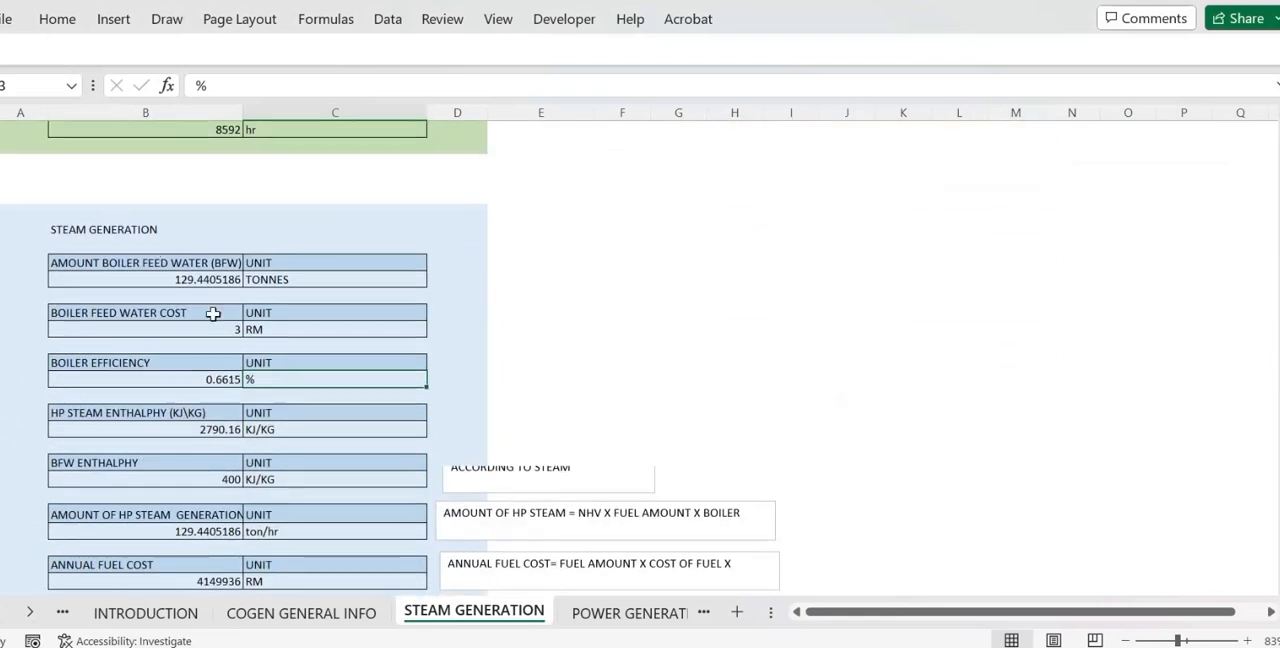
{"action": "scroll", "coordinate": [177, 249], "scroll_direction": "down", "scroll_amount": 1}
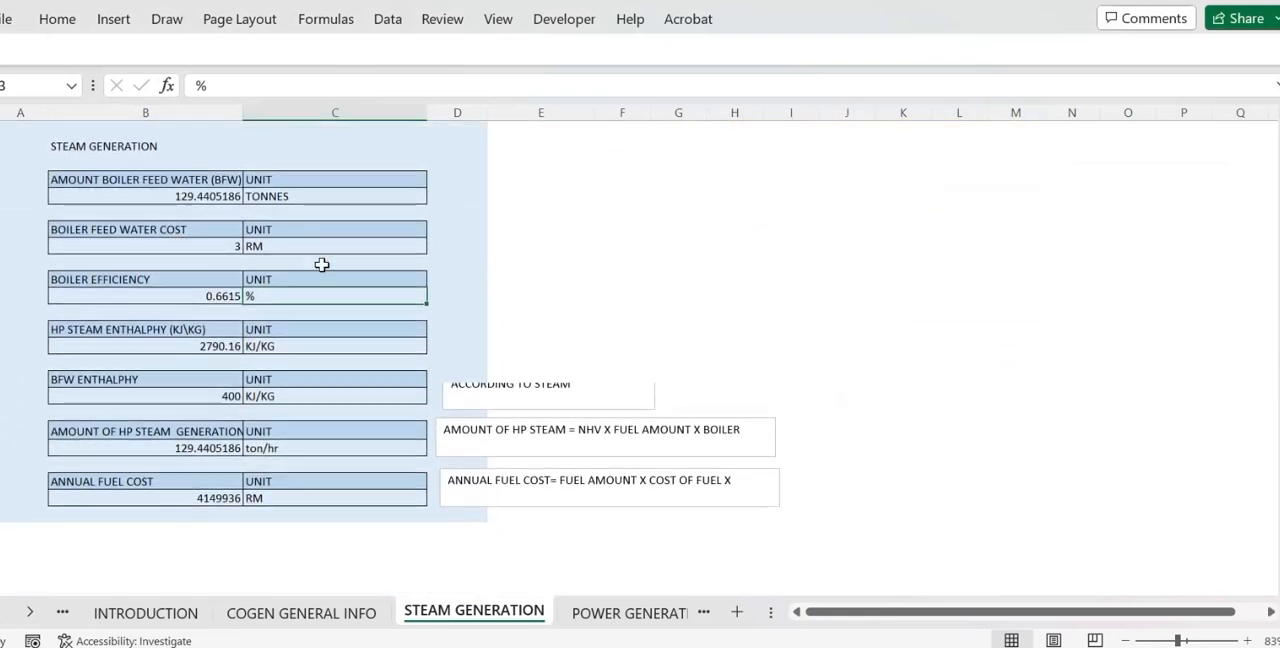
{"action": "scroll", "coordinate": [323, 263], "scroll_direction": "up", "scroll_amount": 6}
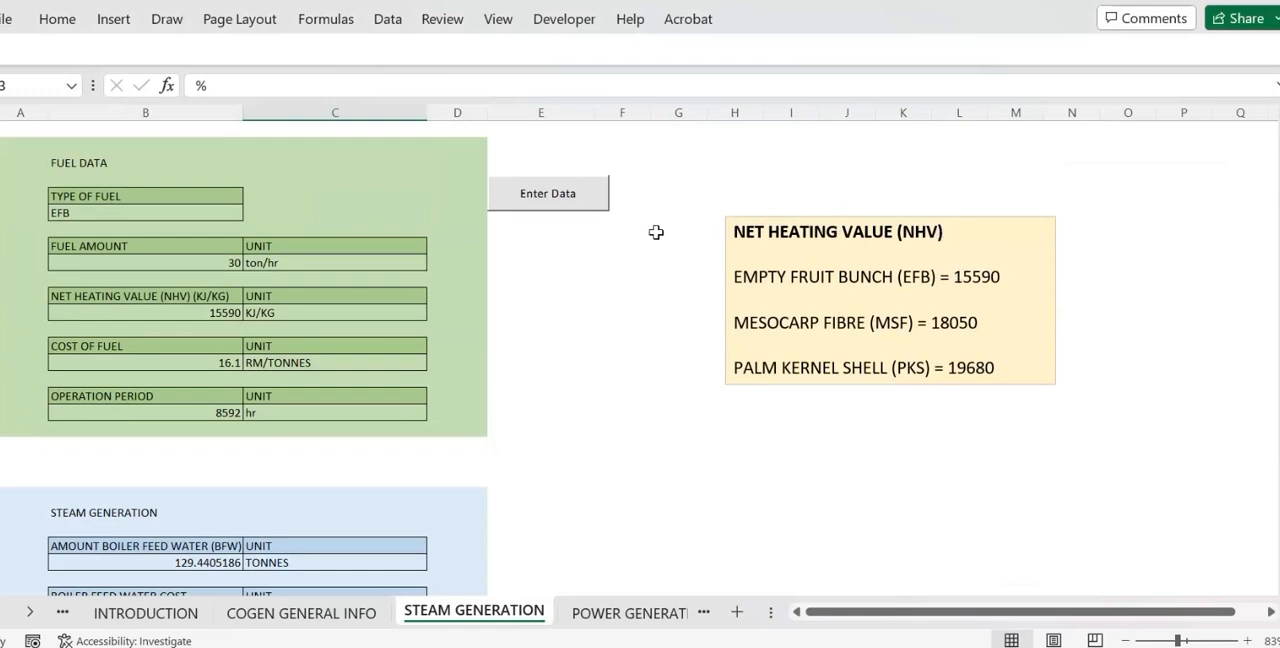
{"action": "left_click", "coordinate": [582, 197]}
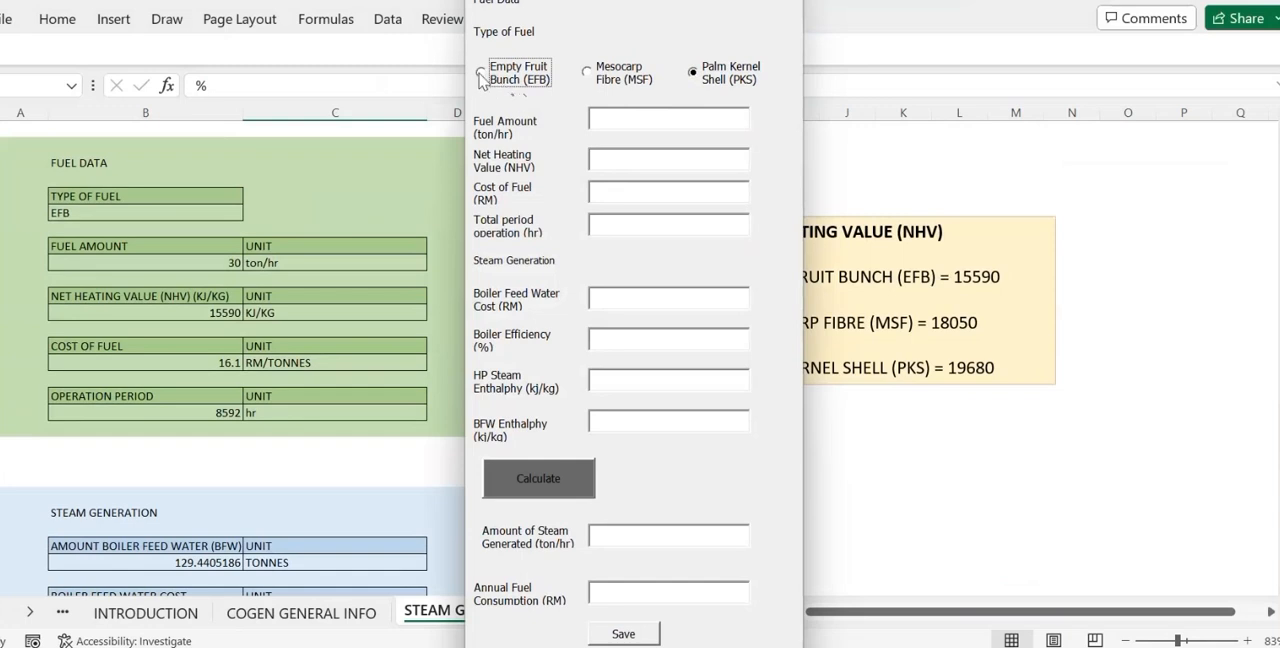
{"action": "left_click", "coordinate": [621, 122]}
{"action": "type", "text": "45"}
{"action": "left_click_drag", "start_coordinate": [634, 0], "coordinate": [497, 0]}
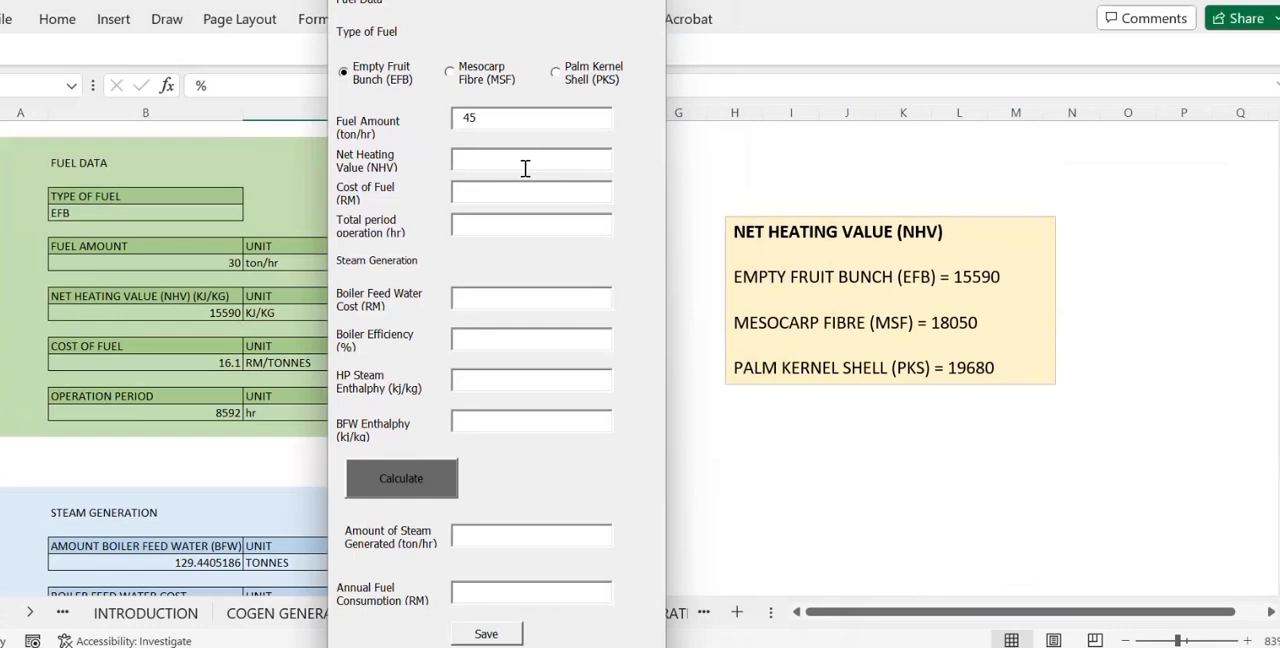
Set the net heating value to 15590, the cost of fuel to RM 20 and the total operation period to 12 hr.
{"action": "type", "text": "15590"}
{"action": "type", "text": "20"}
{"action": "left_click", "coordinate": [497, 219]}
{"action": "type", "text": "12"}
Set the boiler feed water cost to RM 3 and the boiler efficiency to 85%.
{"action": "left_click", "coordinate": [484, 298]}
{"action": "type", "text": "3"}
{"action": "left_click", "coordinate": [467, 341]}
{"action": "type", "text": "85"}
{"action": "type", "text": "2"}
{"action": "type", "text": "7"}
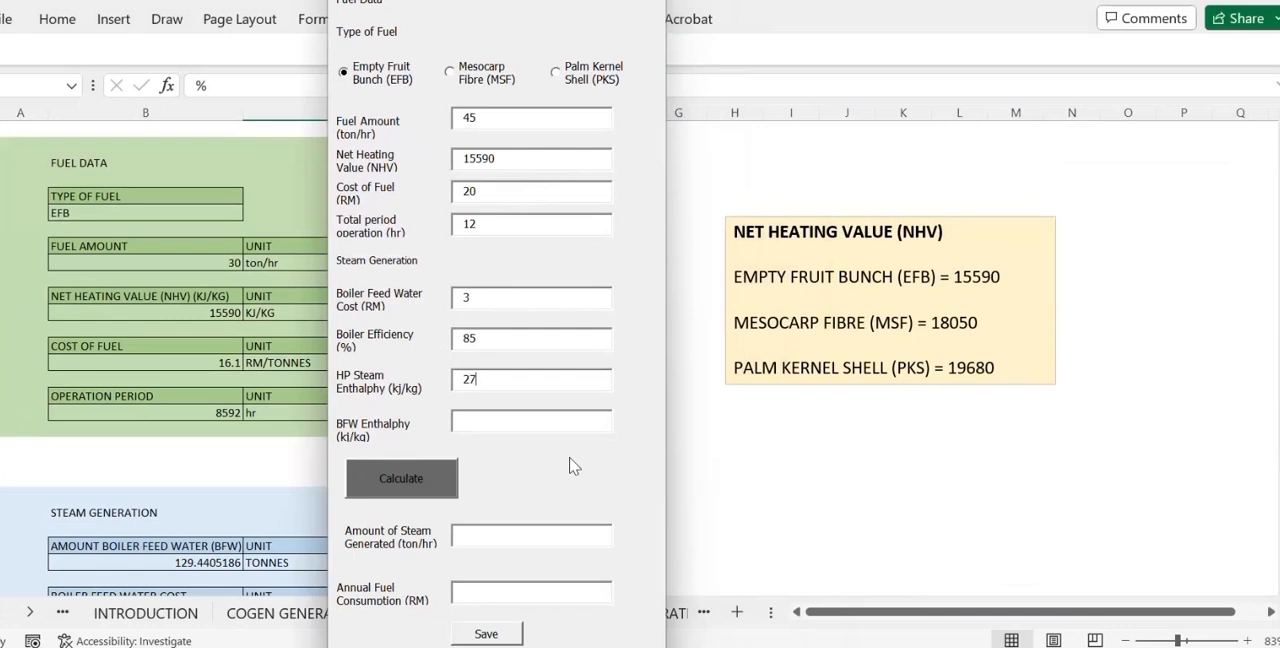
{"action": "type", "text": "50"}
Enter an HP steam enthalpy of 2750 kJ/kg and a BFW enthalpy of 440 kJ/kg, calculate the results and save the form.
{"action": "left_click", "coordinate": [492, 420]}
{"action": "type", "text": "440"}
{"action": "left_click", "coordinate": [423, 476]}
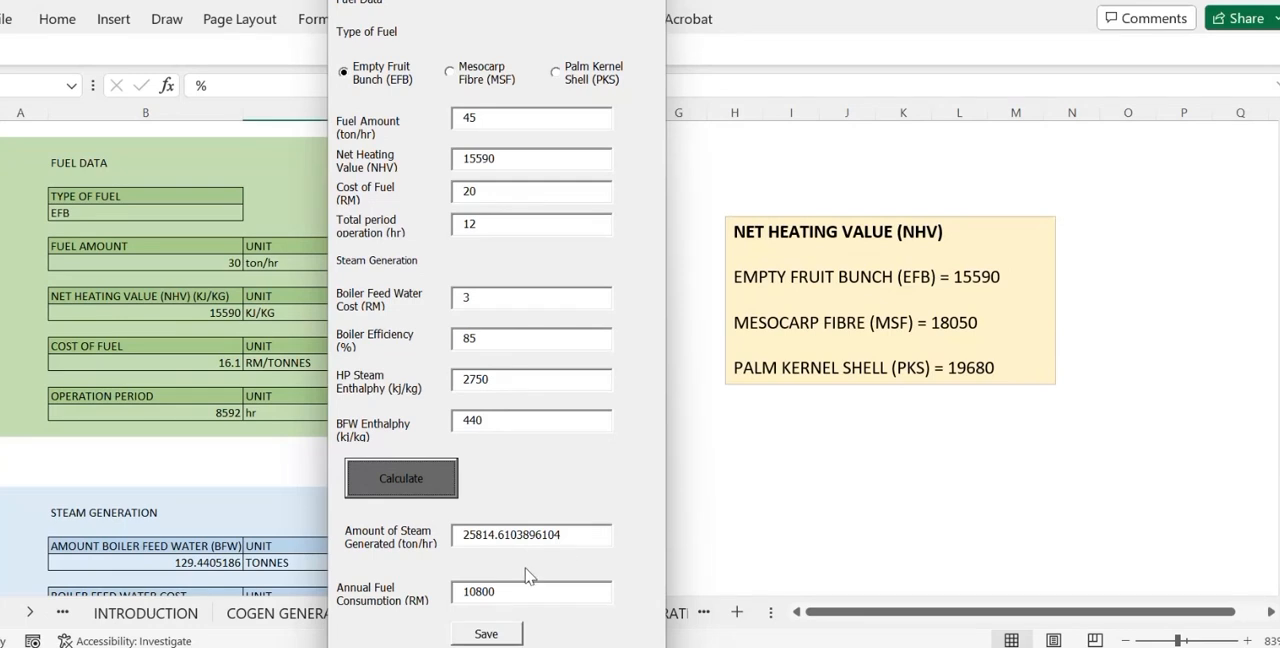
{"action": "left_click", "coordinate": [507, 636]}
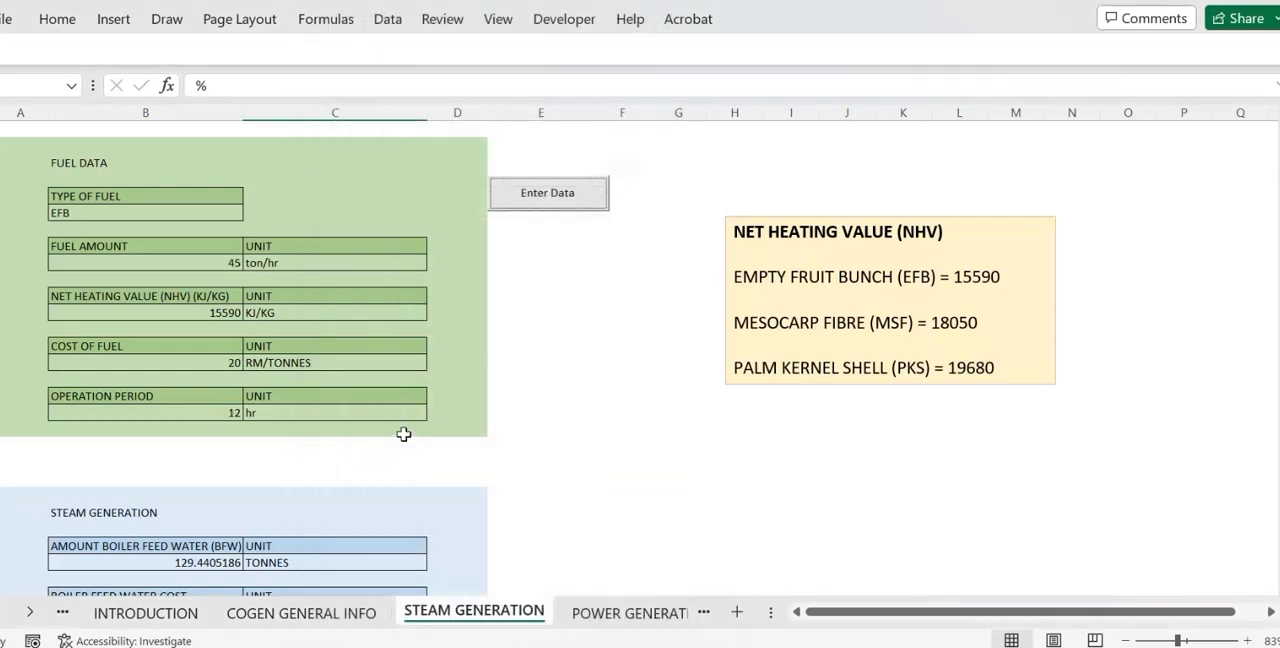
Check the saved steam generation values, and view the data entry form on the POWER GENERATION worksheet without filling it in.
{"action": "scroll", "coordinate": [403, 434], "scroll_direction": "down", "scroll_amount": 1}
{"action": "scroll", "coordinate": [403, 434], "scroll_direction": "down", "scroll_amount": 5}
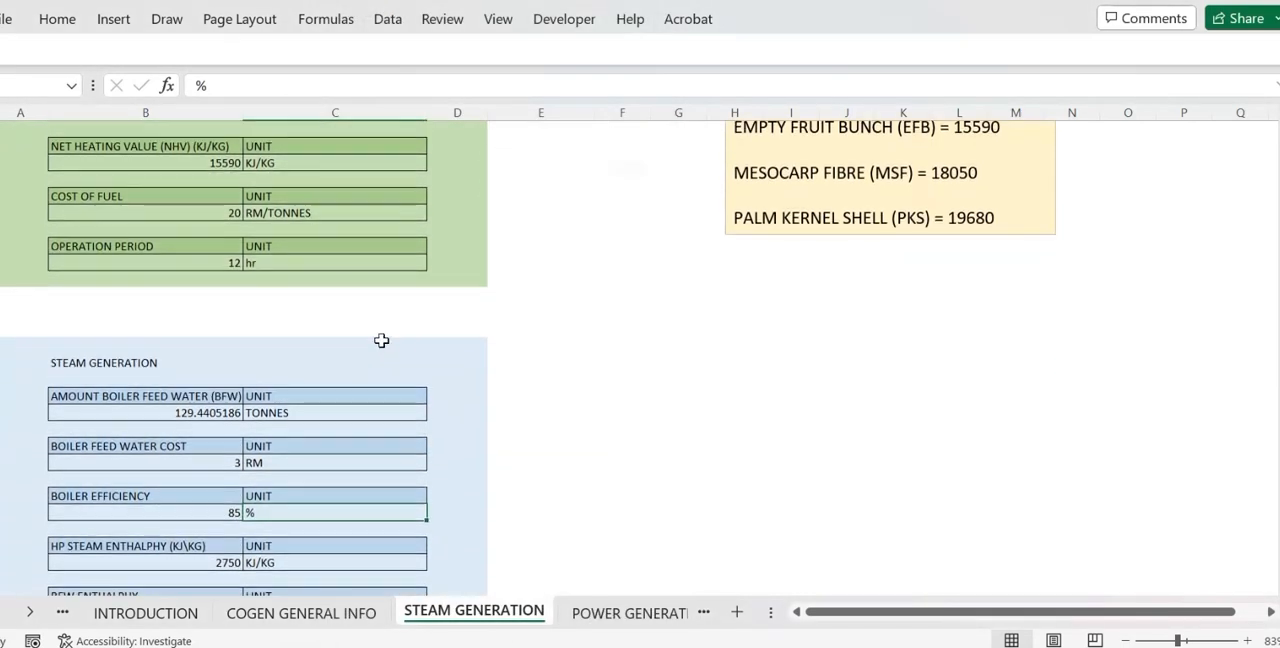
{"action": "scroll", "coordinate": [381, 340], "scroll_direction": "down", "scroll_amount": 4}
{"action": "scroll", "coordinate": [381, 340], "scroll_direction": "up", "scroll_amount": 10}
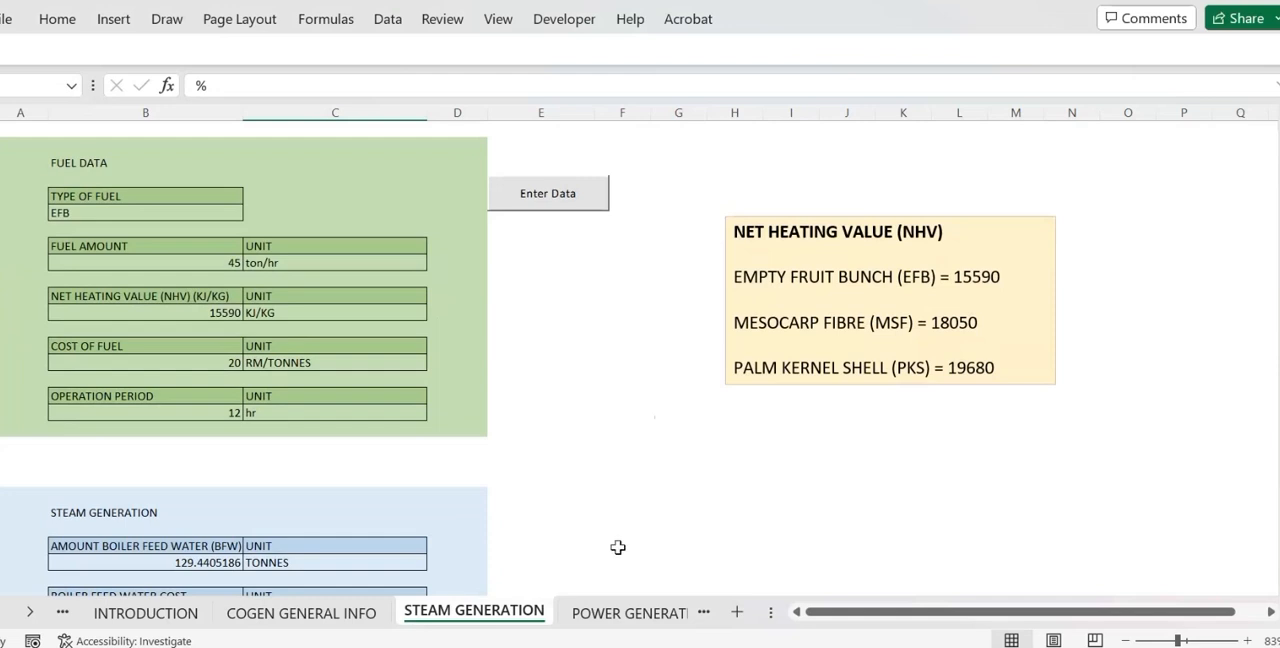
{"action": "left_click", "coordinate": [630, 613]}
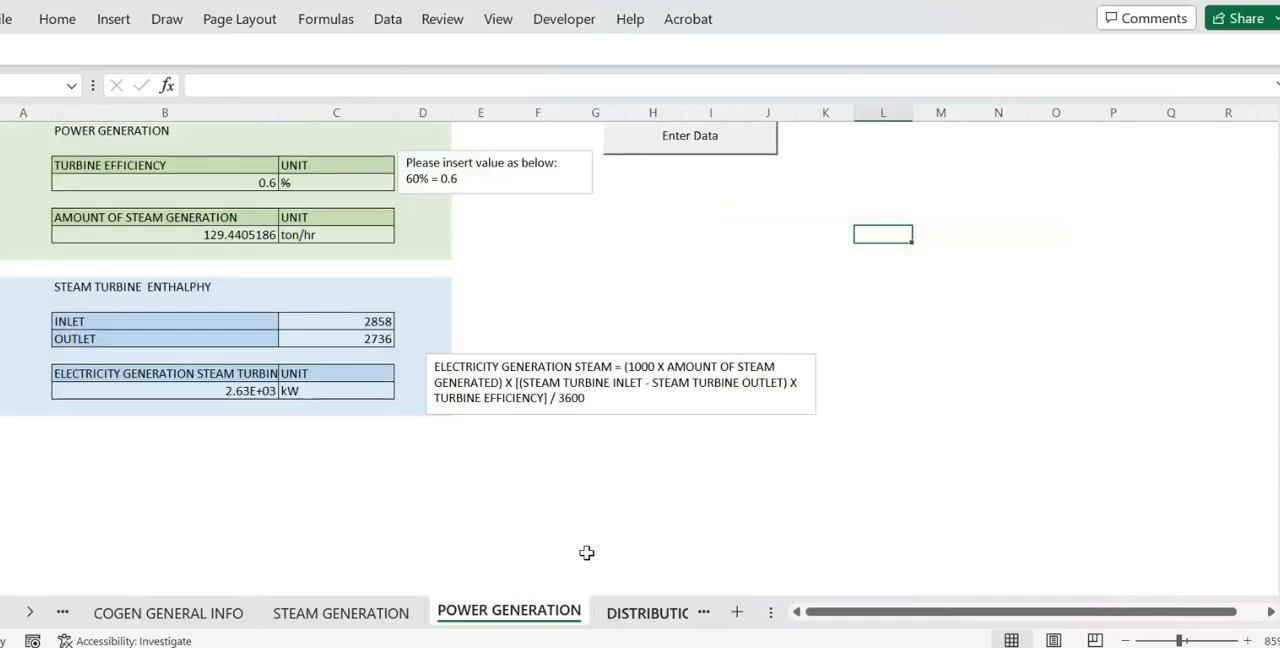
{"action": "scroll", "coordinate": [562, 396], "scroll_direction": "down", "scroll_amount": 1}
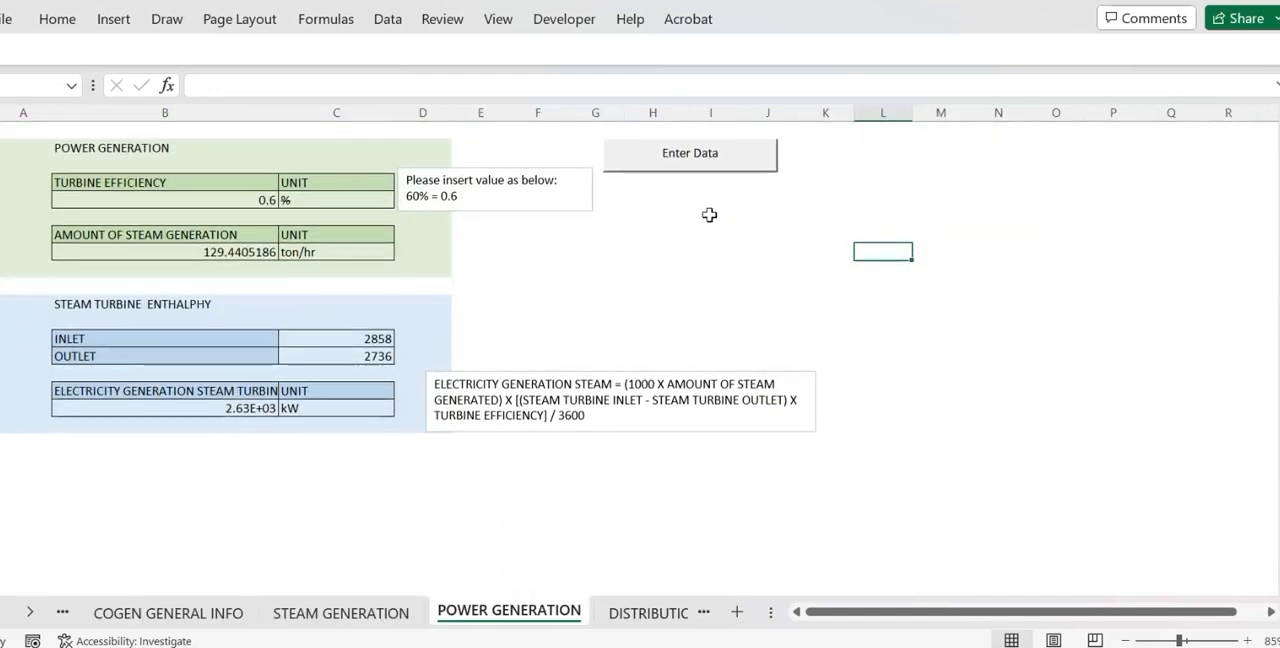
{"action": "left_click", "coordinate": [716, 158]}
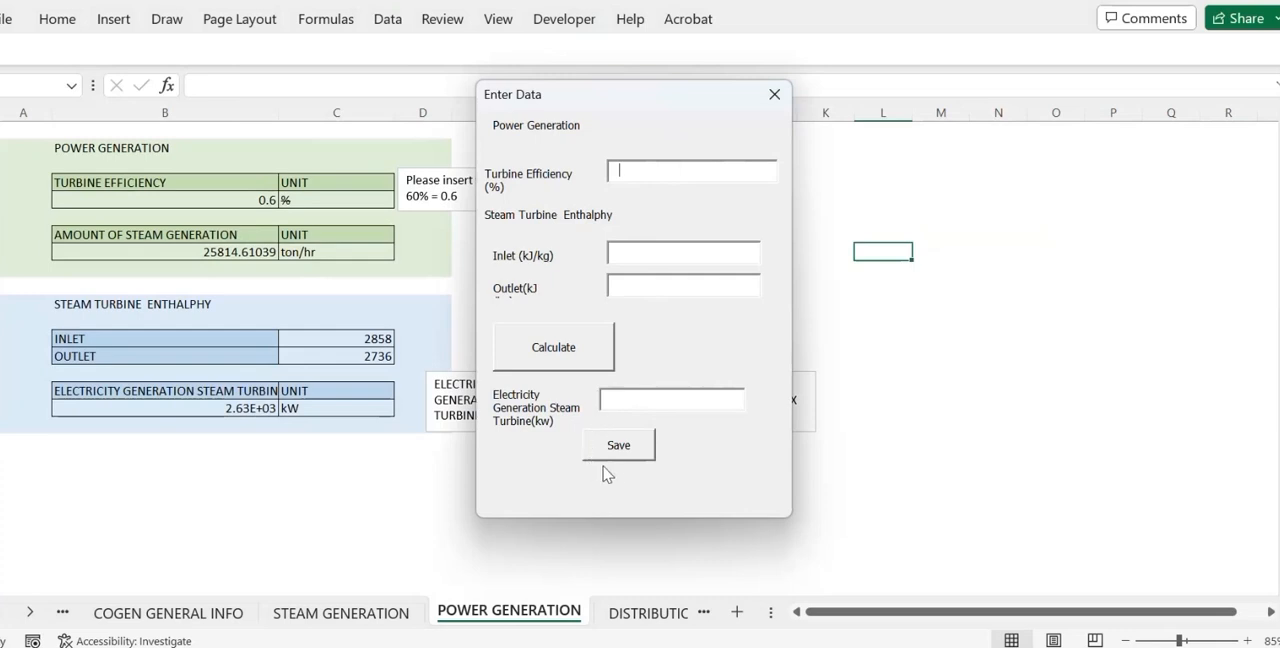
{"action": "left_click", "coordinate": [774, 95]}
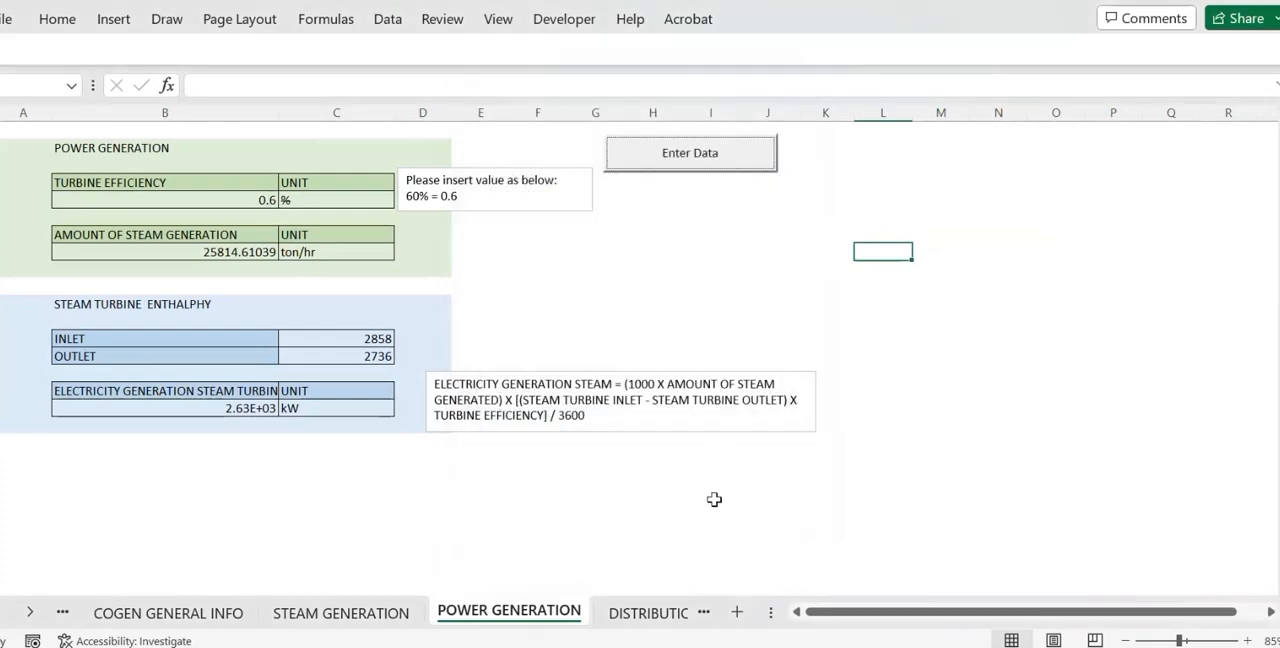
Open the DISTRIBUTION worksheet and examine its pipe distribution example and pipe data entry form, leaving the form empty.
{"action": "left_click", "coordinate": [644, 617]}
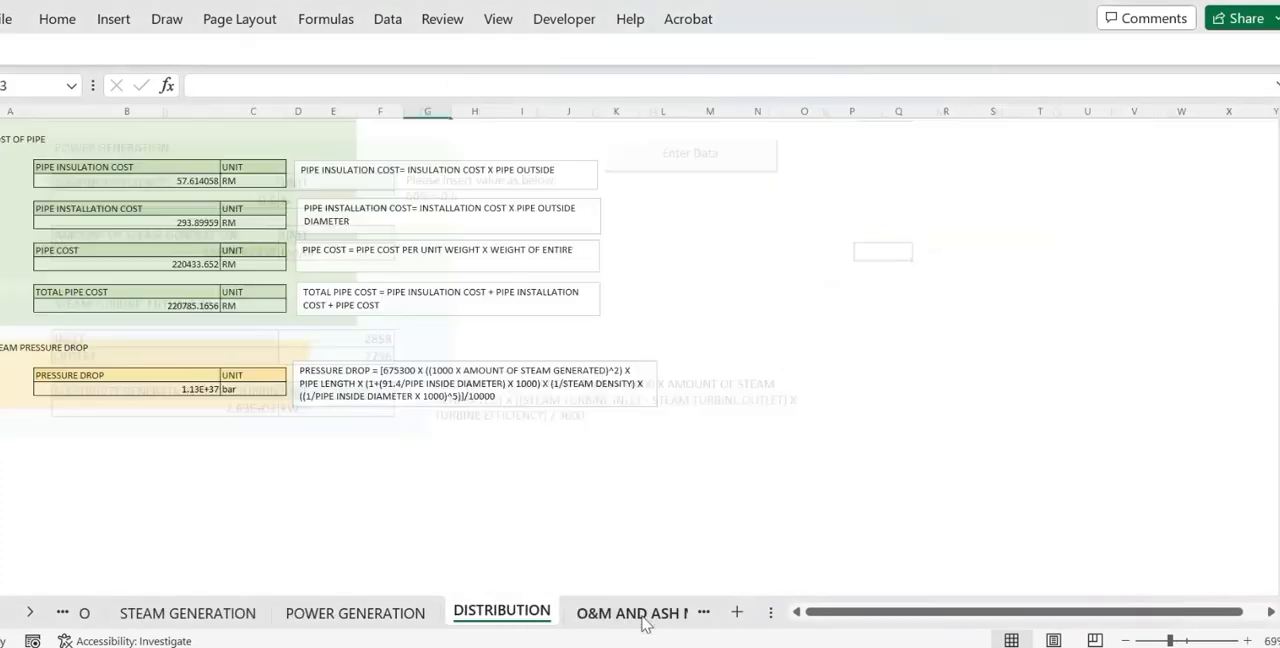
{"action": "scroll", "coordinate": [552, 497], "scroll_direction": "up", "scroll_amount": 10}
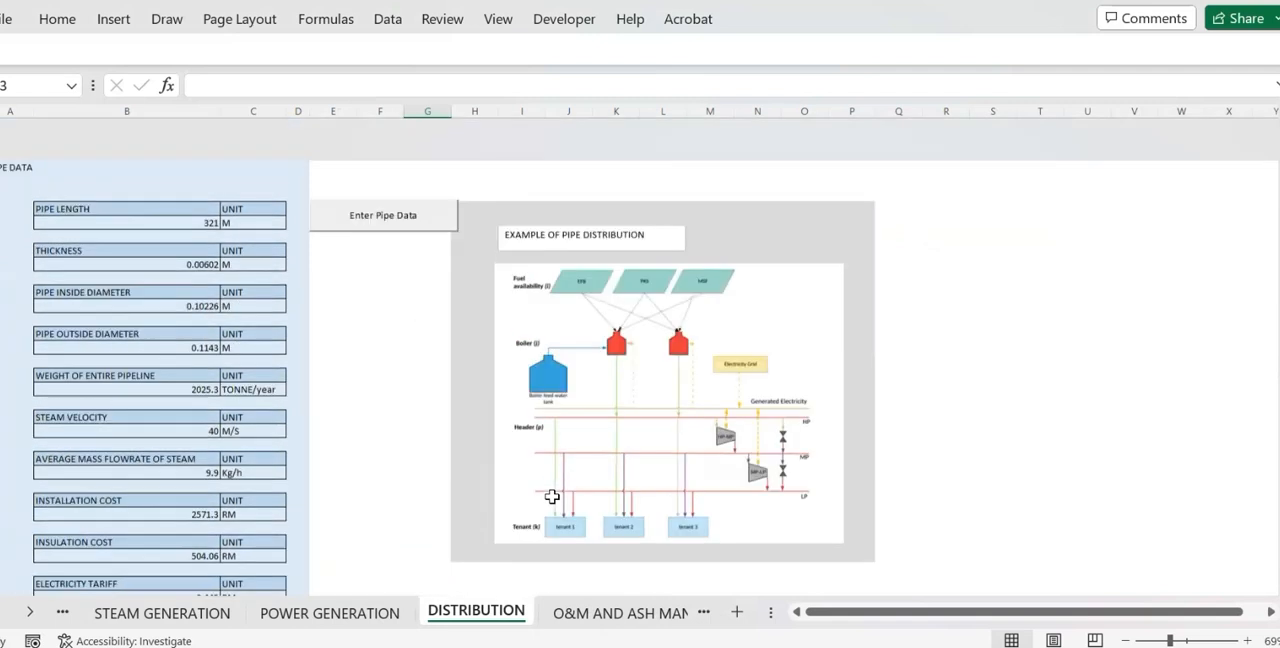
{"action": "scroll", "coordinate": [552, 497], "scroll_direction": "down", "scroll_amount": 1}
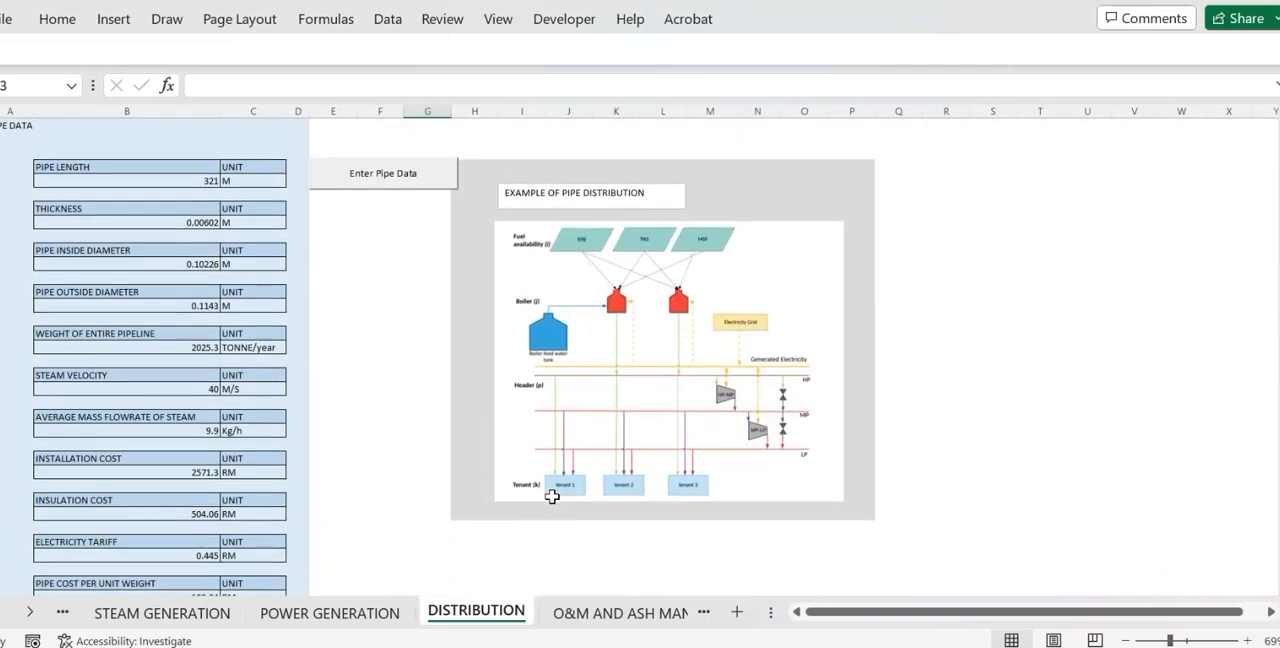
{"action": "left_click", "coordinate": [421, 189]}
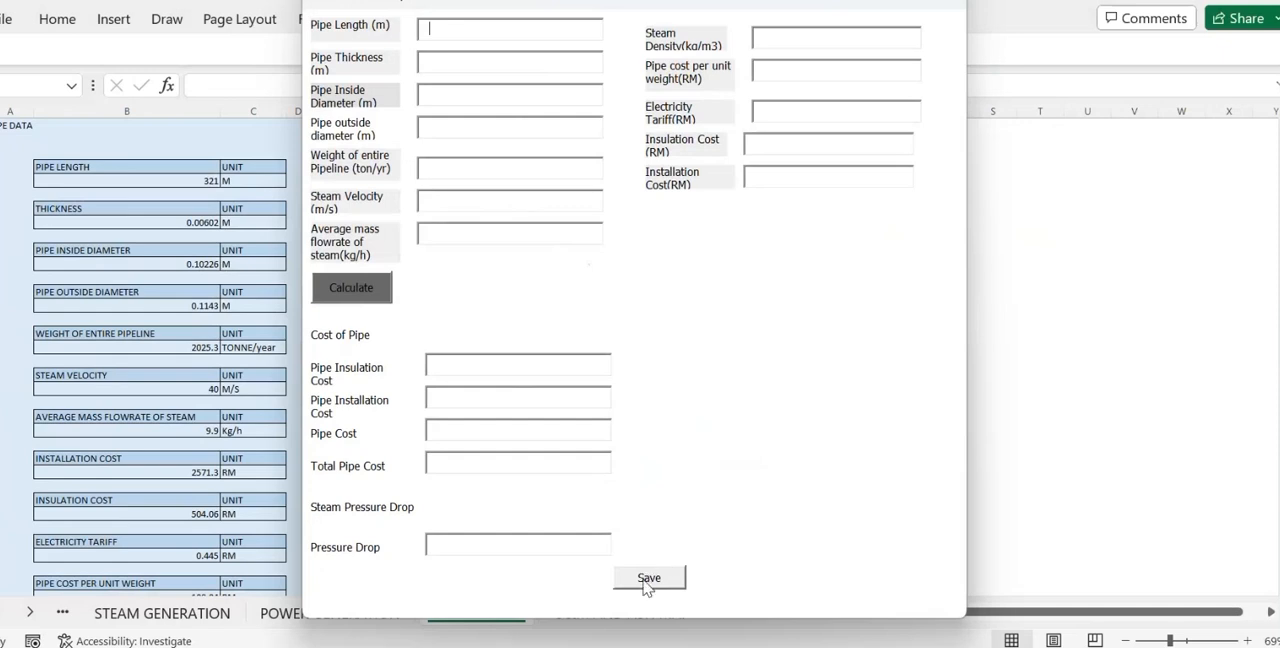
{"action": "left_click", "coordinate": [953, 8]}
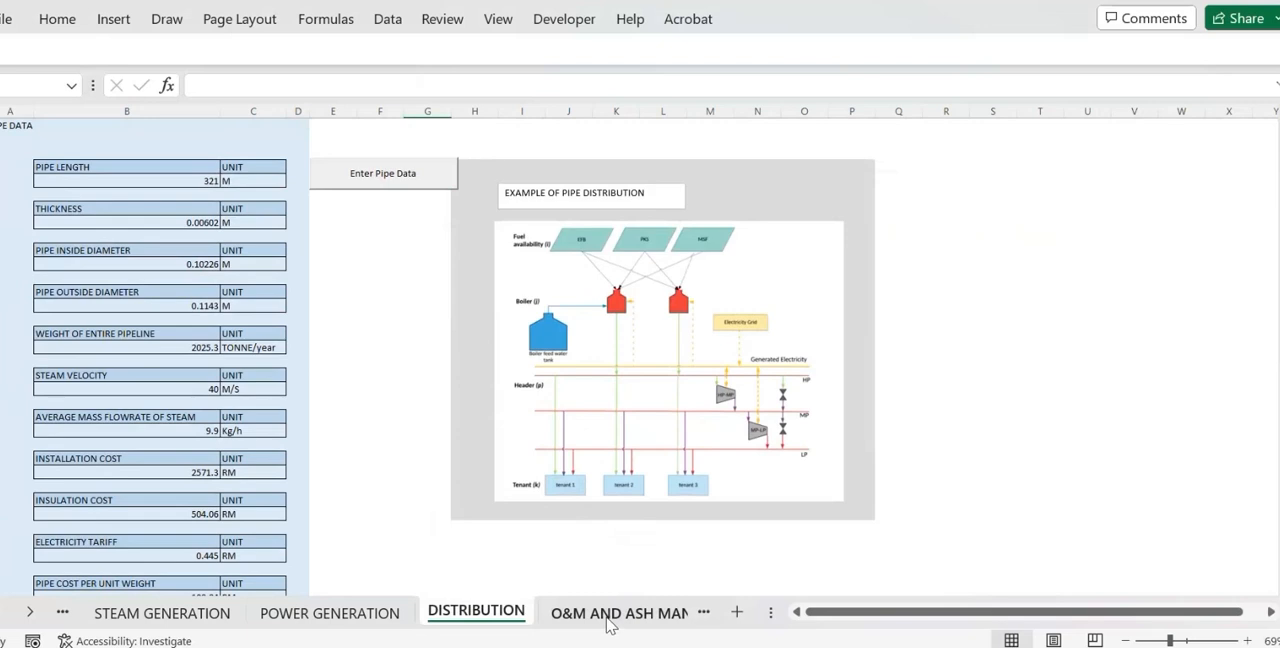
Open the O&M AND ASH MANAGEMENT worksheet and view its operation cost data and data entry form, leaving the form empty.
{"action": "left_click", "coordinate": [610, 622]}
{"action": "scroll", "coordinate": [570, 383], "scroll_direction": "up", "scroll_amount": 5}
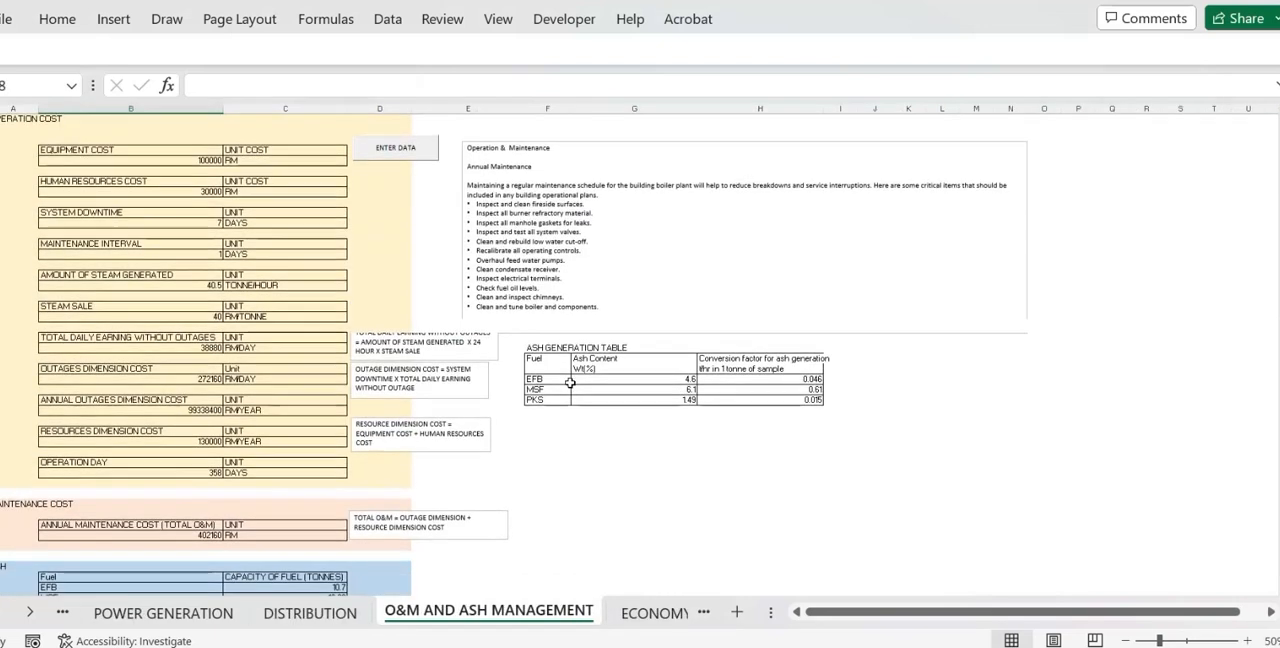
{"action": "left_click", "coordinate": [430, 152]}
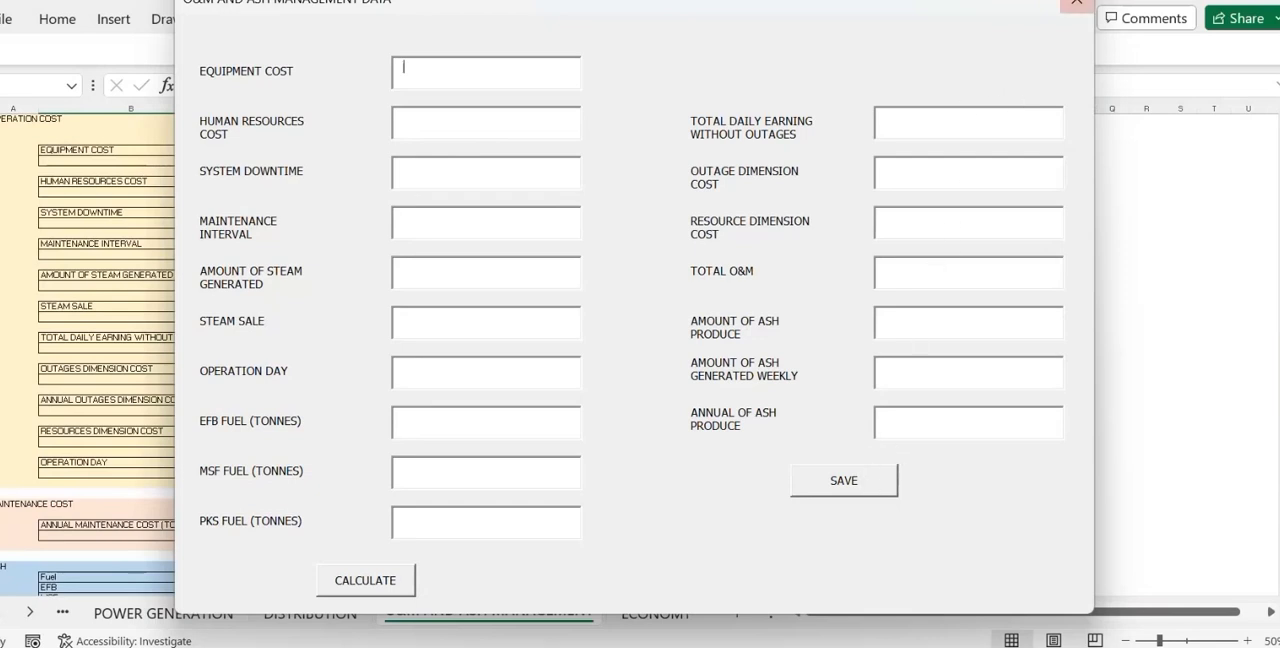
{"action": "left_click", "coordinate": [1078, 7]}
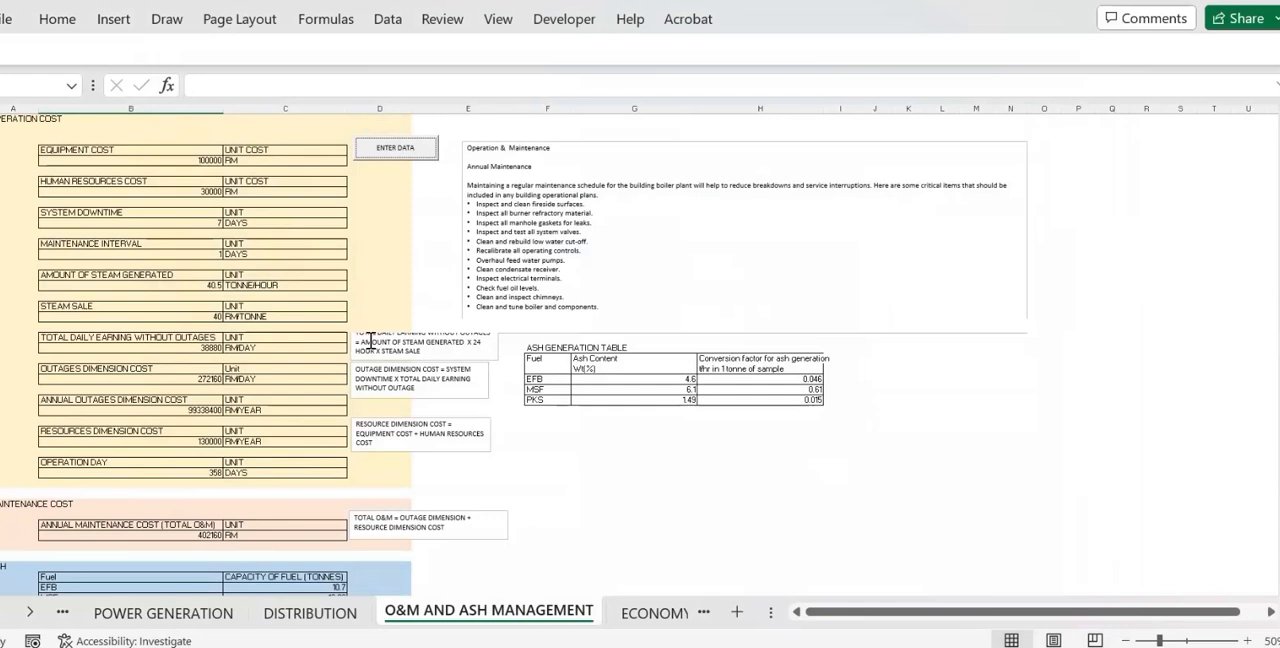
Open the ECONOMY & ENVIRONMENTAL worksheet and view its economy data entry form without filling it in.
{"action": "left_click", "coordinate": [652, 620]}
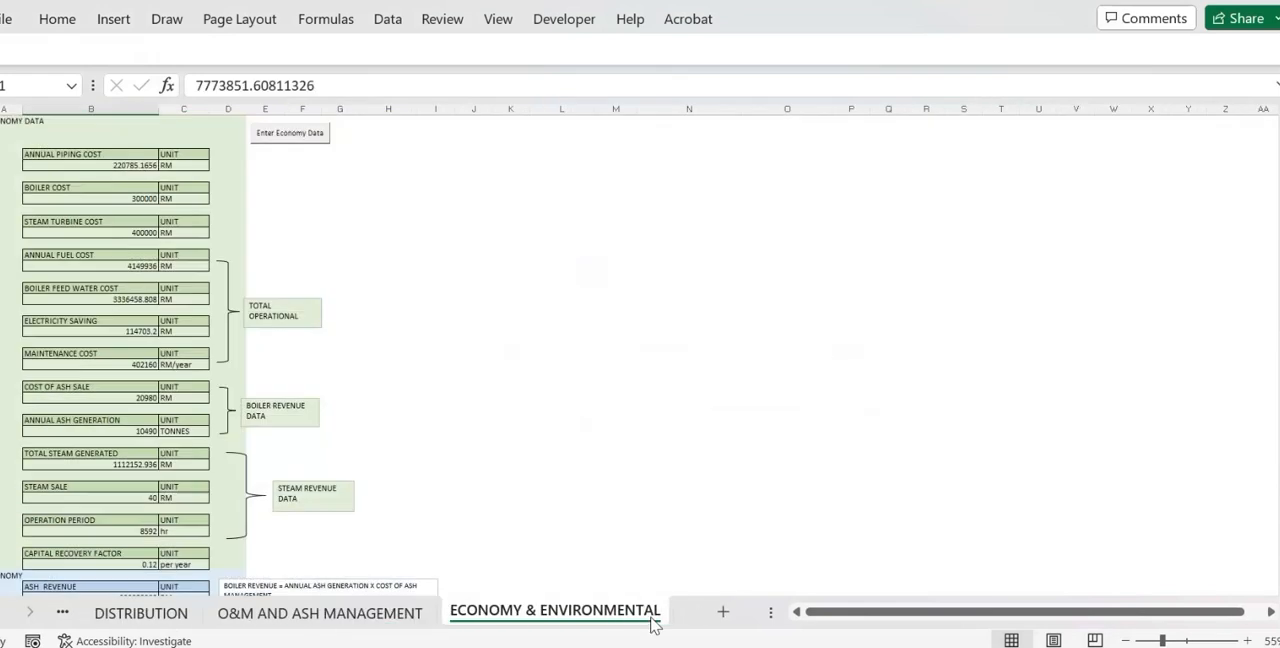
{"action": "scroll", "coordinate": [592, 387], "scroll_direction": "down", "scroll_amount": 1}
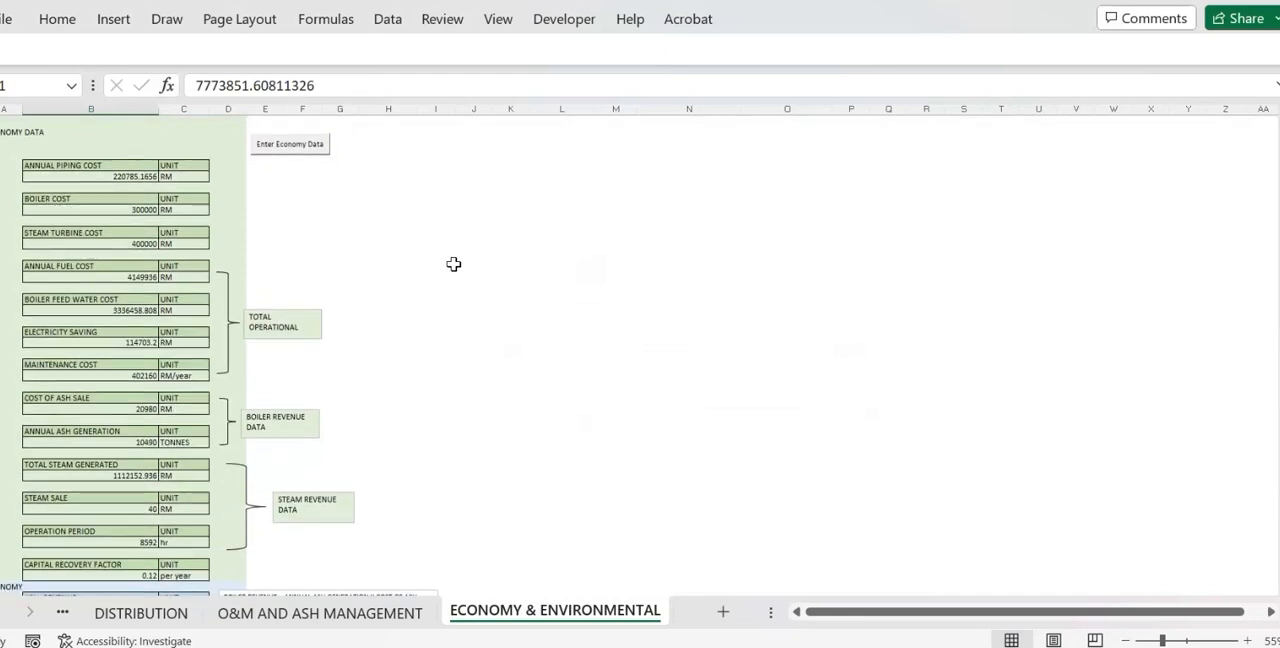
{"action": "left_click", "coordinate": [316, 154]}
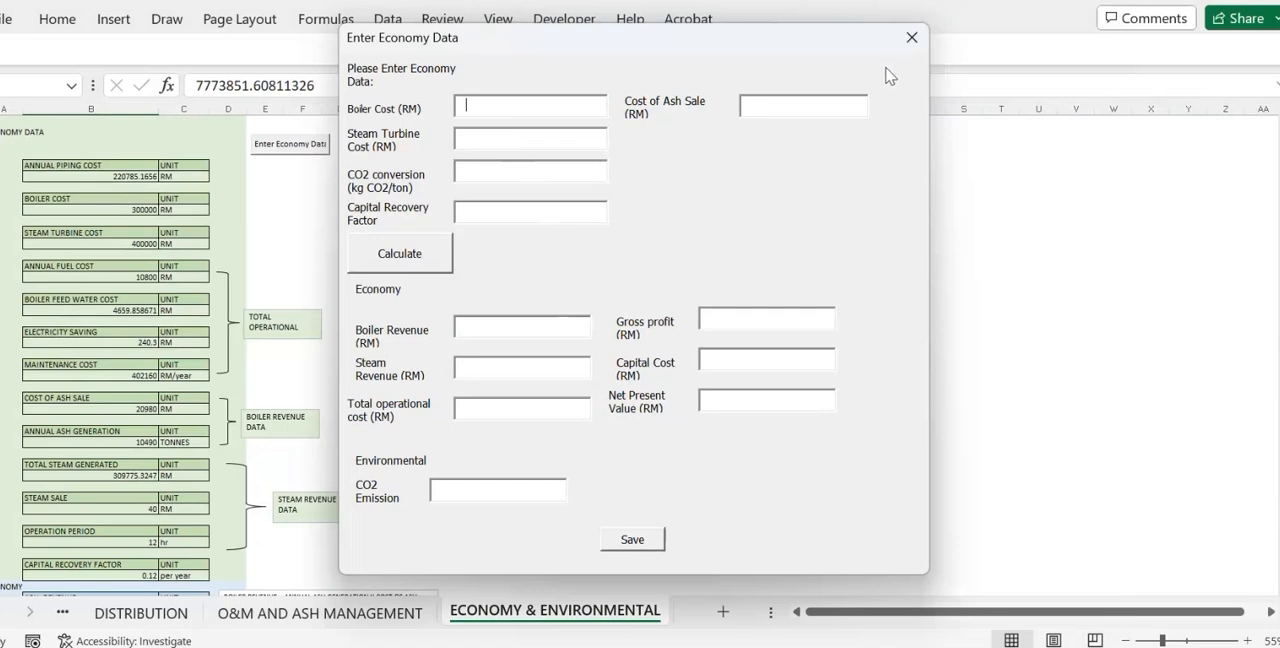
{"action": "left_click", "coordinate": [911, 38]}
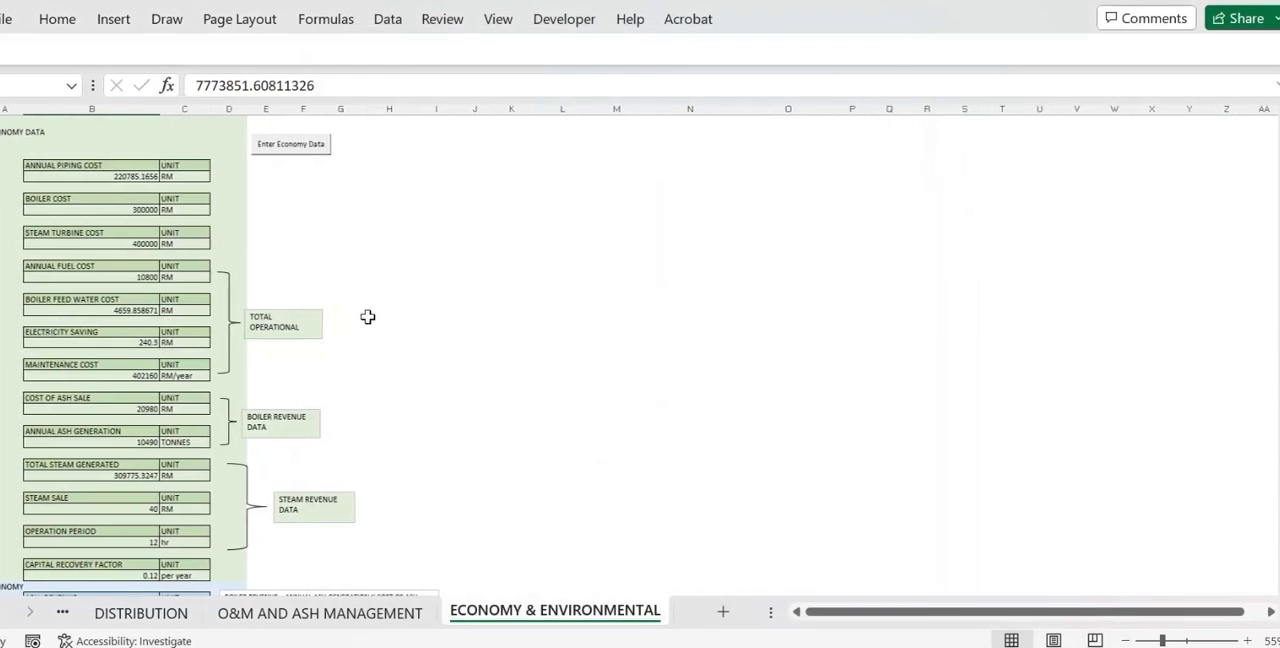
Examine the revenue, cost, net present value and CO2 emission sections with their formulas and the carbon intensity table.
{"action": "scroll", "coordinate": [367, 317], "scroll_direction": "down", "scroll_amount": 3}
{"action": "scroll", "coordinate": [367, 317], "scroll_direction": "down", "scroll_amount": 3}
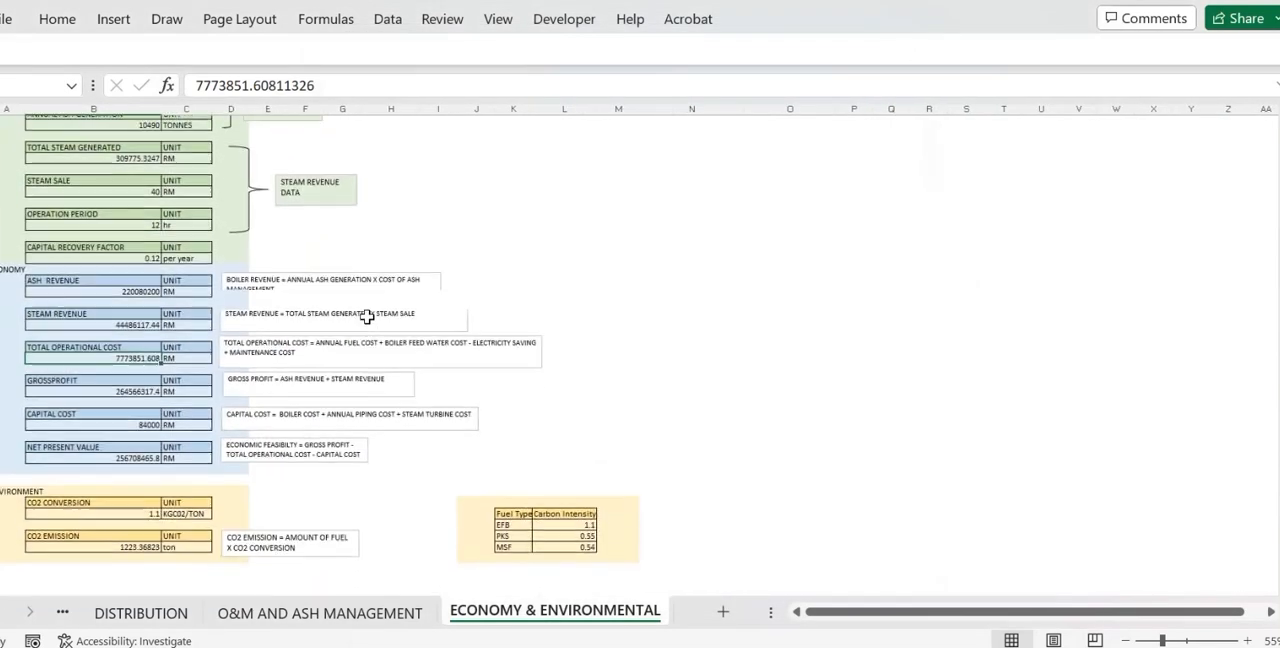
{"action": "scroll", "coordinate": [366, 317], "scroll_direction": "up", "scroll_amount": 6}
{"action": "scroll", "coordinate": [602, 397], "scroll_direction": "right", "scroll_amount": 1}
{"action": "scroll", "coordinate": [613, 406], "scroll_direction": "left", "scroll_amount": 1}
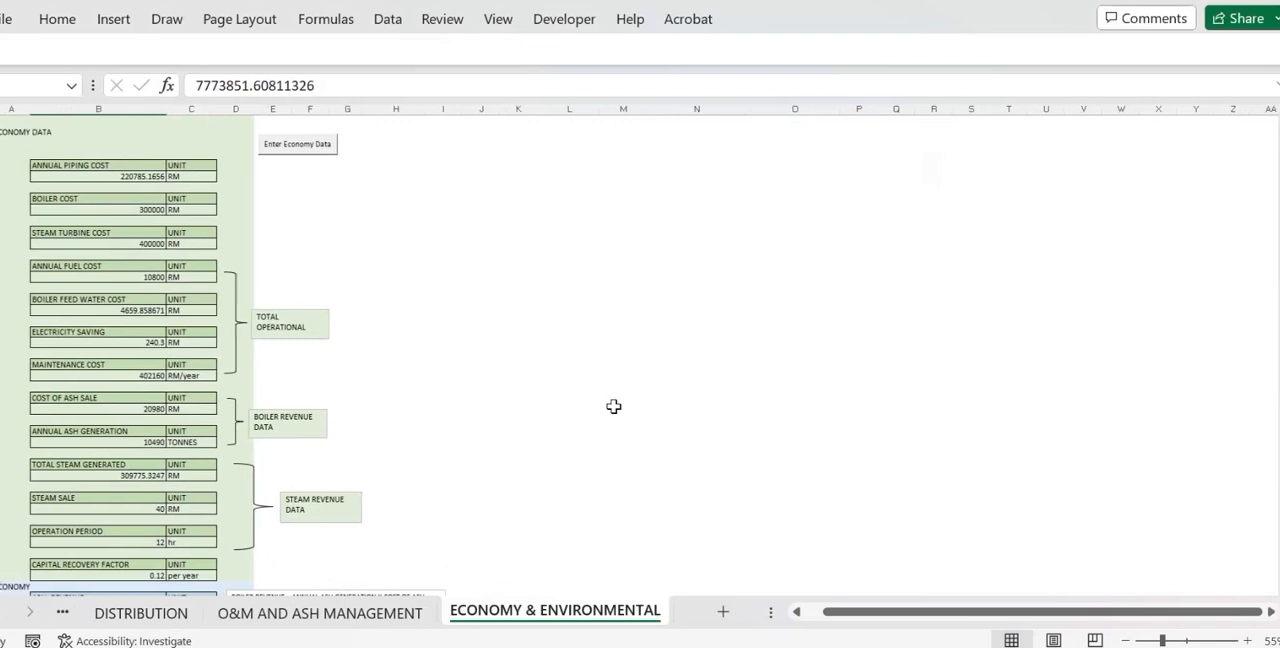